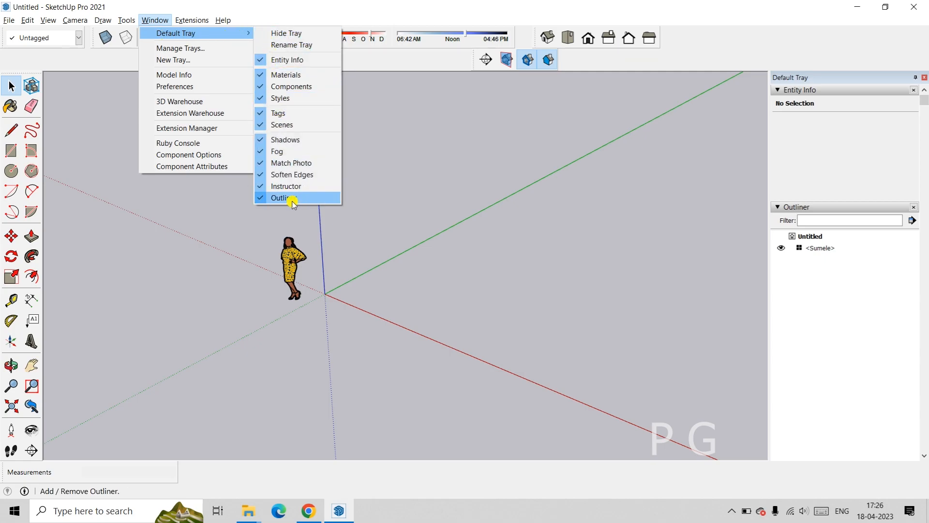
Select the Sumele figure to examine its entity details and its entry in the model hierarchy
{"action": "left_click", "coordinate": [772, 241]}
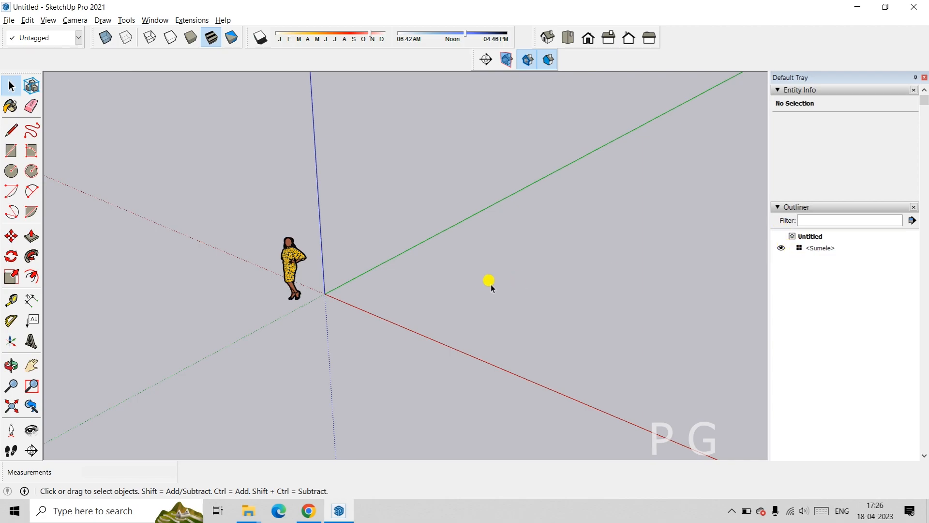
{"action": "left_click", "coordinate": [293, 256]}
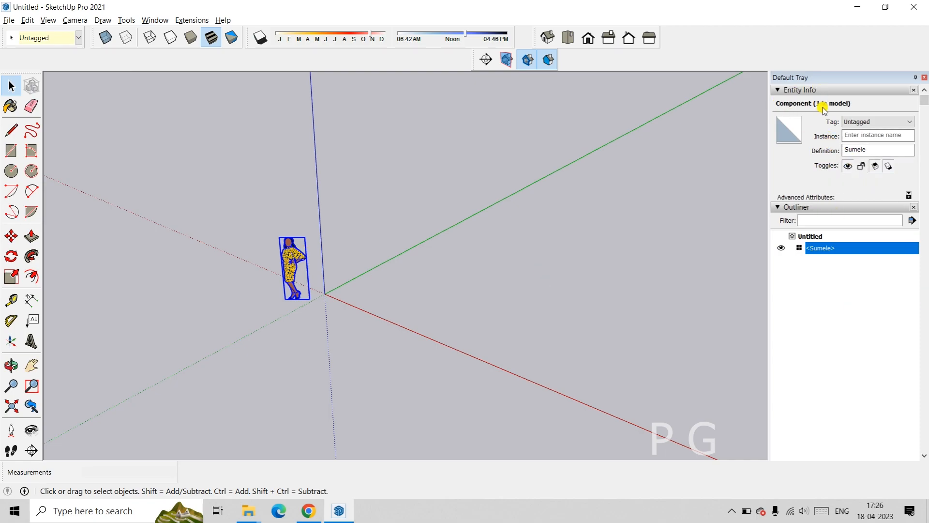
{"action": "left_click", "coordinate": [822, 272]}
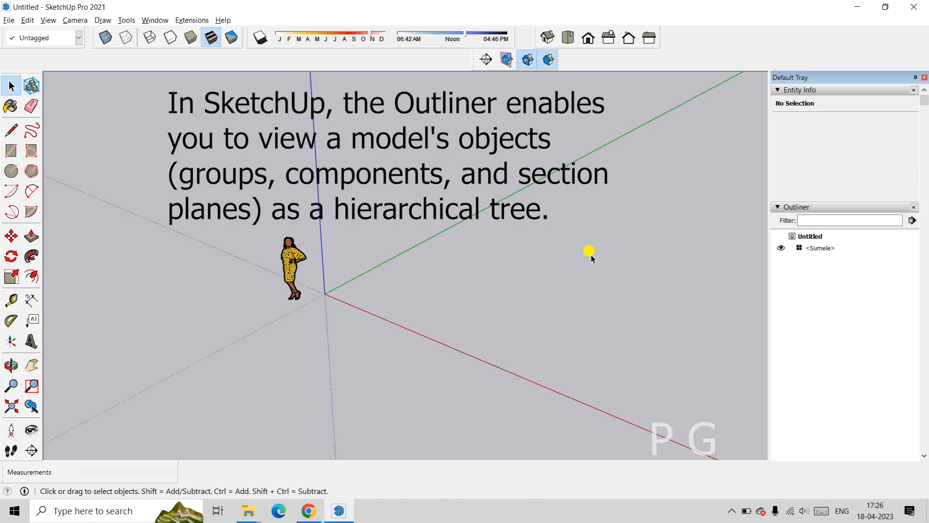
Draw a rectangle about 110 by 128 cm on the ground between the red and green axes
{"action": "scroll", "coordinate": [581, 254], "scroll_direction": "up", "scroll_amount": 1}
{"action": "scroll", "coordinate": [485, 261], "scroll_direction": "down", "scroll_amount": 1}
{"action": "scroll", "coordinate": [429, 265], "scroll_direction": "up", "scroll_amount": 1}
{"action": "key", "text": "r"}
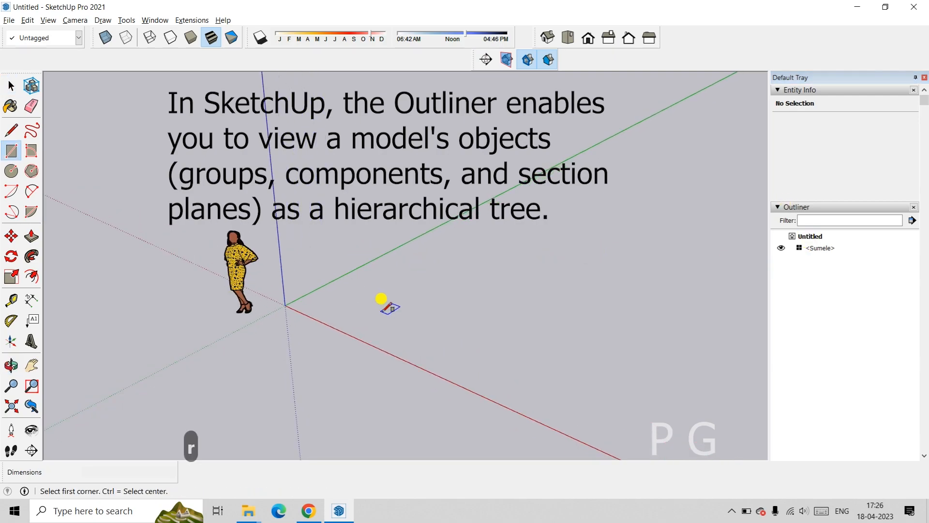
{"action": "left_click", "coordinate": [365, 305]}
{"action": "left_click", "coordinate": [456, 291]}
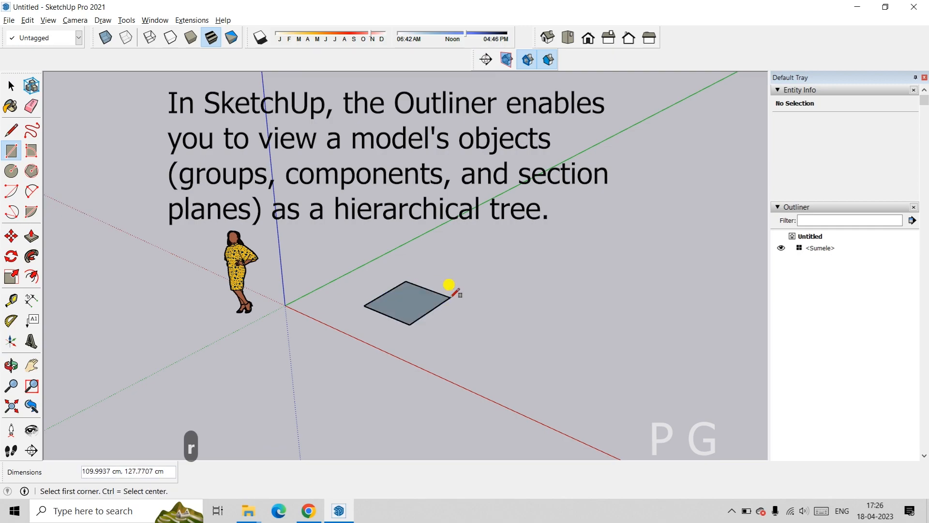
Push/Pull the rectangle upward into a box roughly half the height of the figure
{"action": "scroll", "coordinate": [435, 293], "scroll_direction": "up", "scroll_amount": 1}
{"action": "key", "text": "p"}
{"action": "left_click", "coordinate": [368, 294]}
{"action": "left_click", "coordinate": [467, 253]}
{"action": "key", "text": "space"}
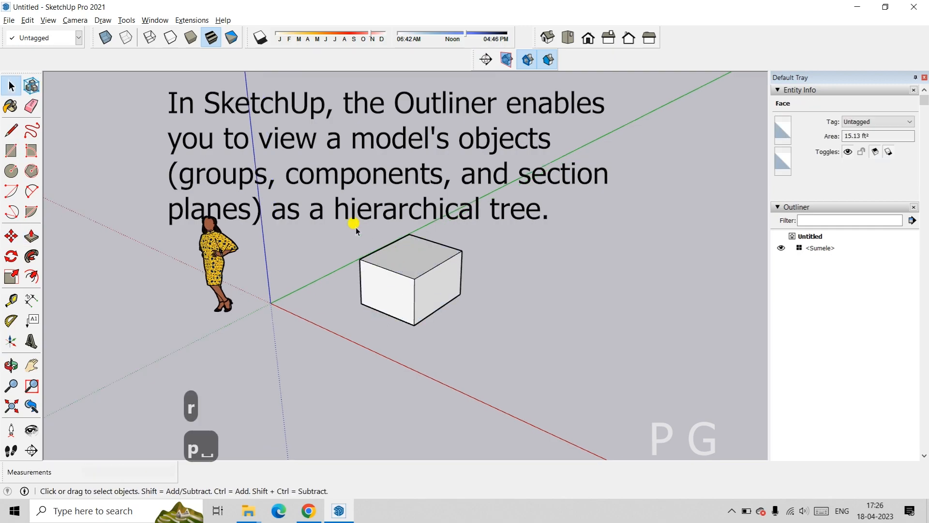
Make a group of all the box's faces and edges
{"action": "left_click_drag", "start_coordinate": [344, 223], "coordinate": [480, 333]}
{"action": "right_click", "coordinate": [426, 293]}
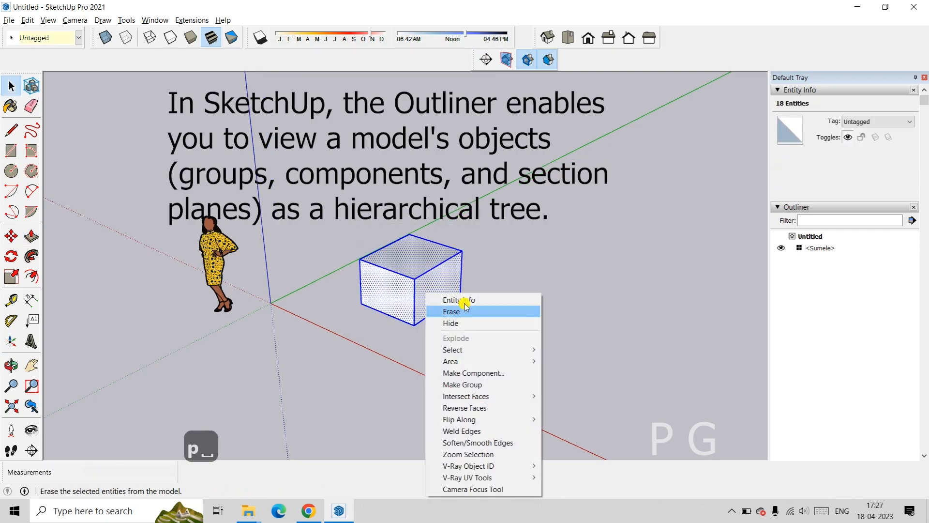
{"action": "left_click", "coordinate": [463, 385]}
{"action": "left_click", "coordinate": [529, 332]}
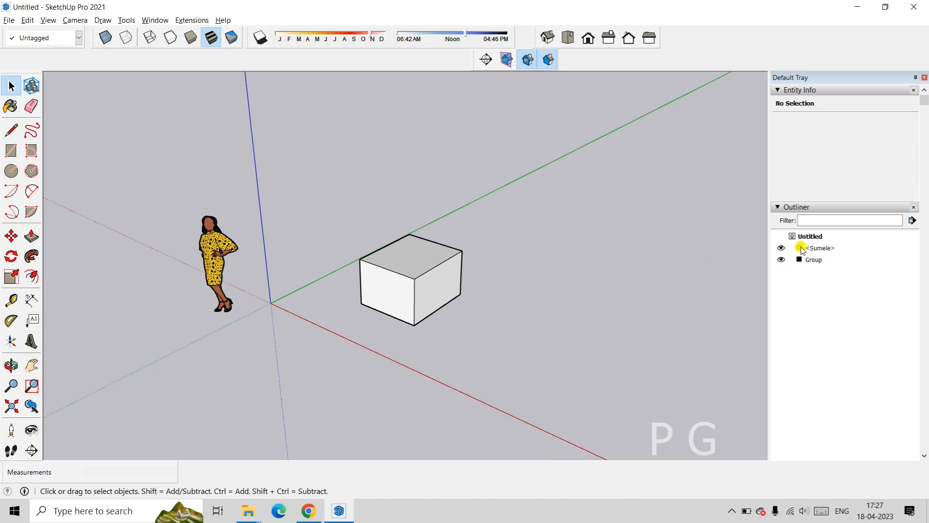
Copy the box group about 300 cm along the green axis and move the copy about 22 cm farther
{"action": "left_click_drag", "start_coordinate": [350, 220], "coordinate": [503, 353]}
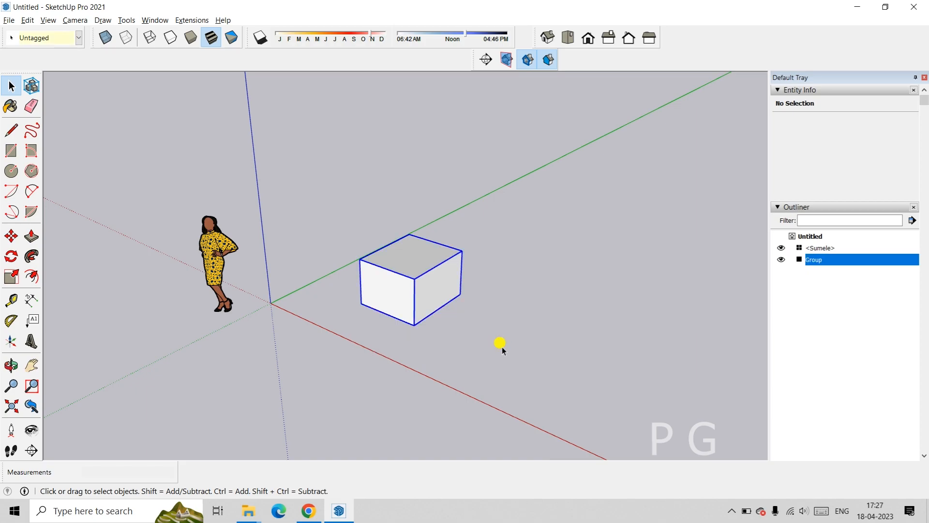
{"action": "key", "text": "m"}
{"action": "left_click", "coordinate": [412, 323]}
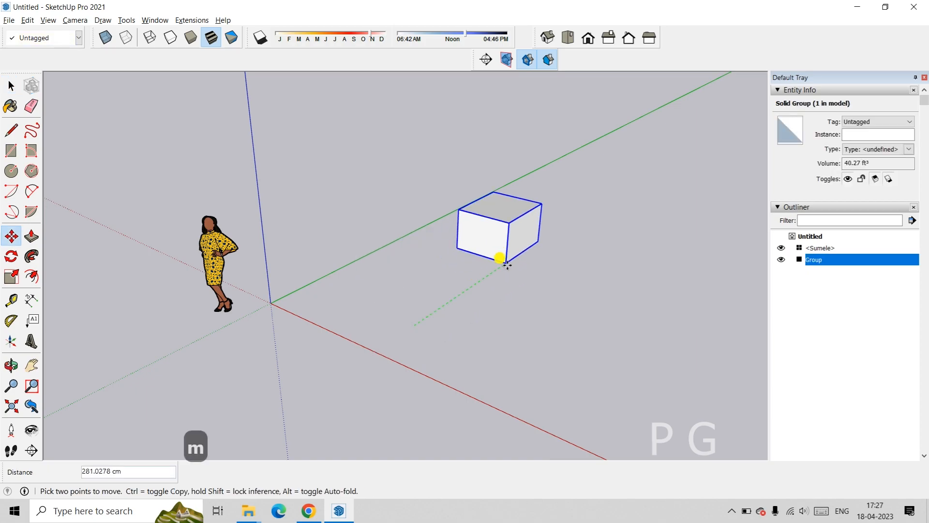
{"action": "key", "text": "ctrl"}
{"action": "left_click", "coordinate": [503, 258]}
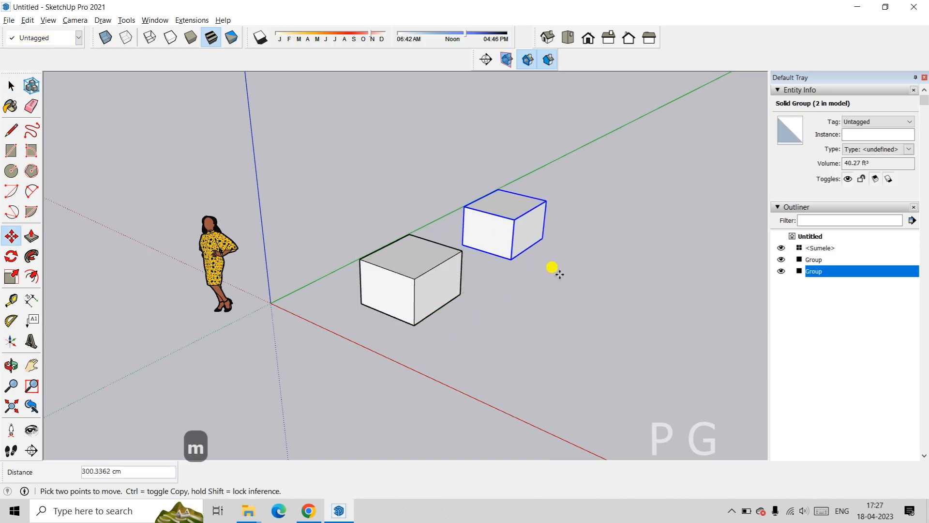
{"action": "left_click", "coordinate": [589, 264]}
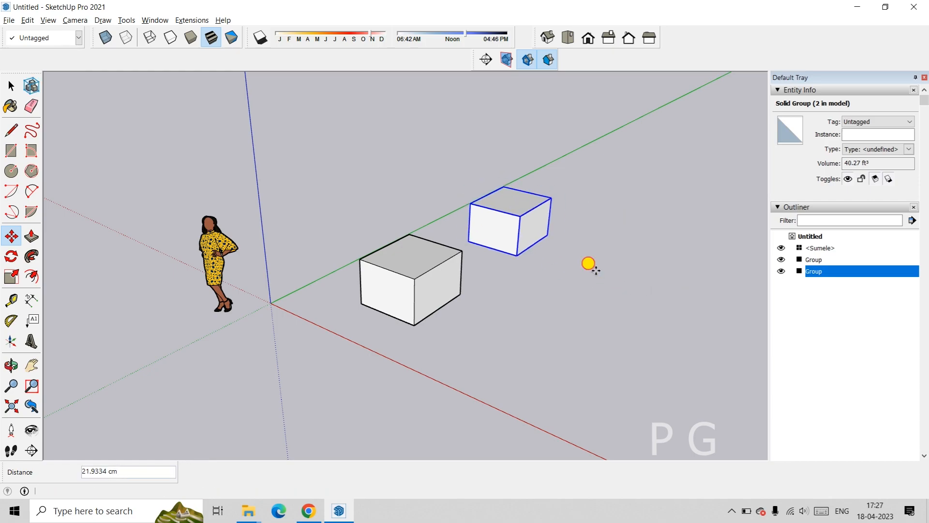
{"action": "key", "text": "space"}
{"action": "left_click", "coordinate": [837, 315]}
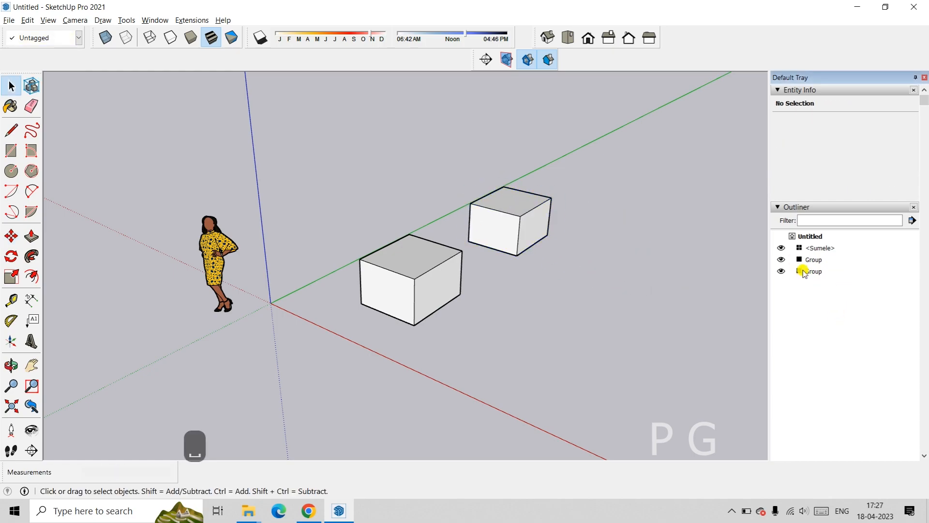
Open the front box group for editing from the model and from its hierarchy entry, leaving the group each time
{"action": "left_click", "coordinate": [415, 271]}
{"action": "left_click", "coordinate": [819, 294]}
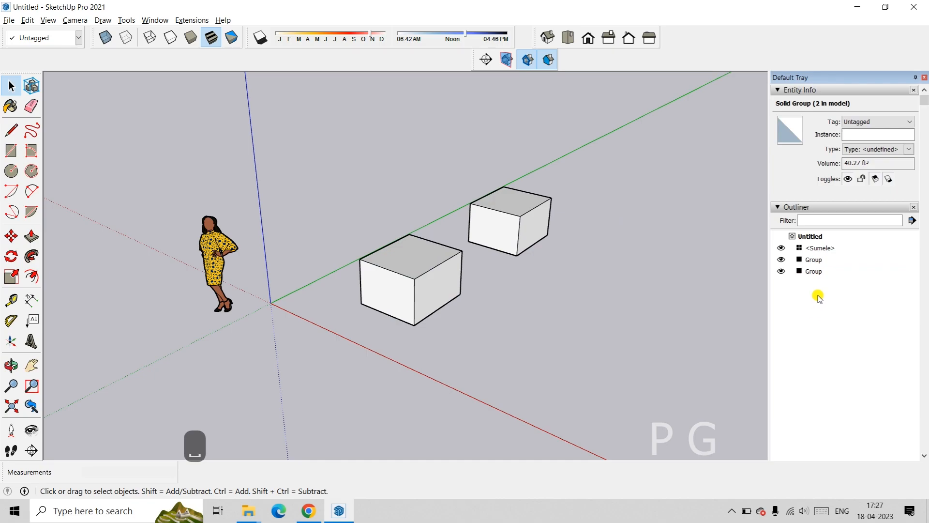
{"action": "double_click", "coordinate": [412, 276]}
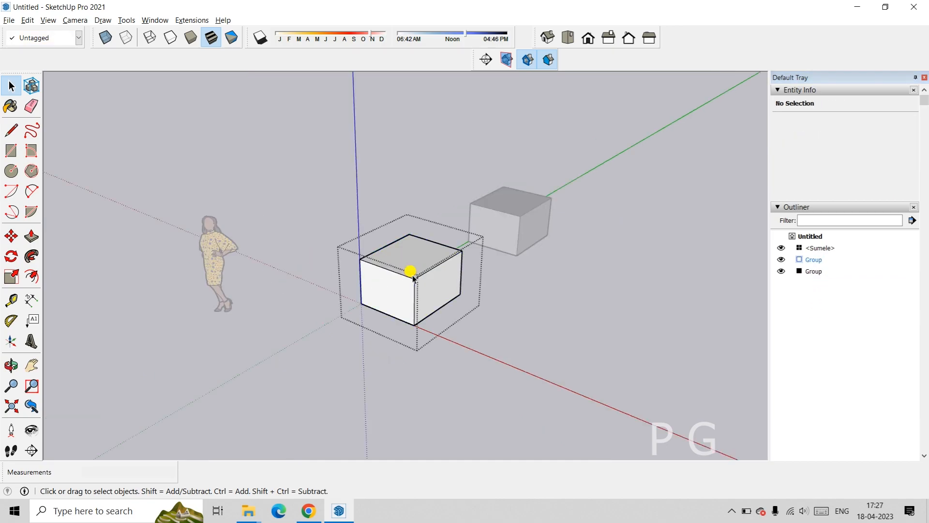
{"action": "left_click", "coordinate": [525, 316]}
{"action": "right_click", "coordinate": [411, 274]}
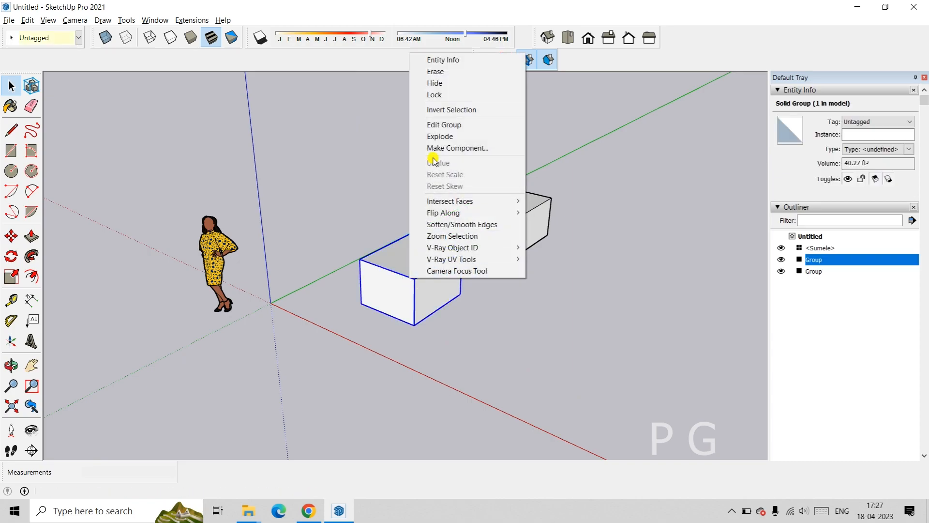
{"action": "left_click", "coordinate": [445, 124]}
{"action": "left_click", "coordinate": [536, 301]}
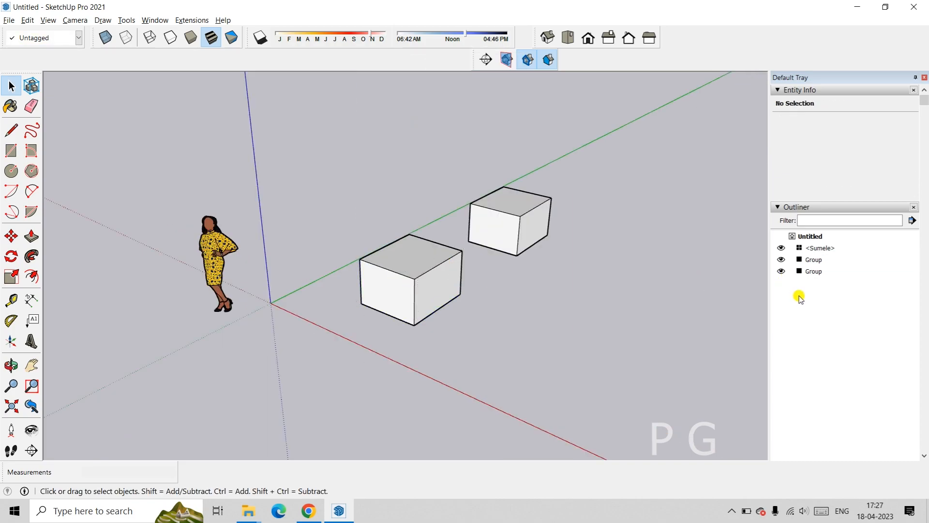
{"action": "double_click", "coordinate": [816, 260]}
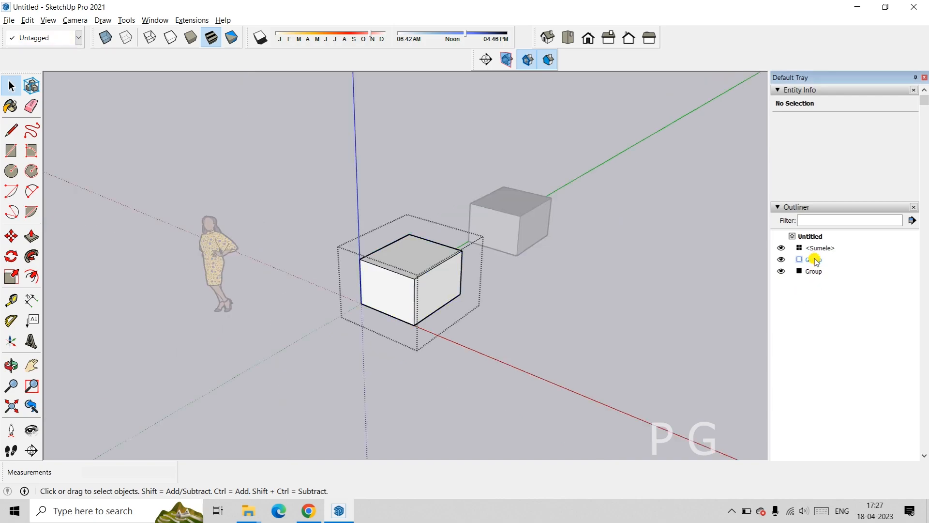
{"action": "left_click", "coordinate": [817, 324]}
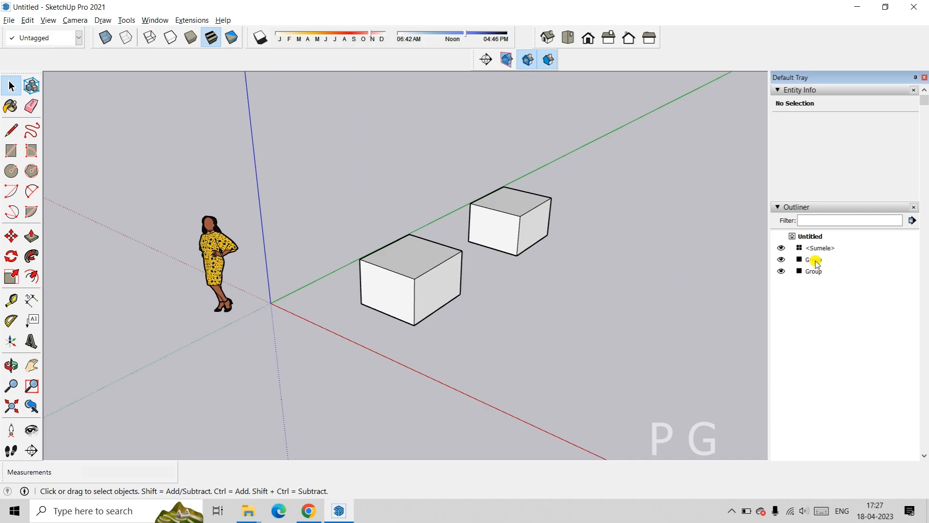
Rename the front box's hierarchy entry to BOX 1
{"action": "left_click", "coordinate": [817, 260]}
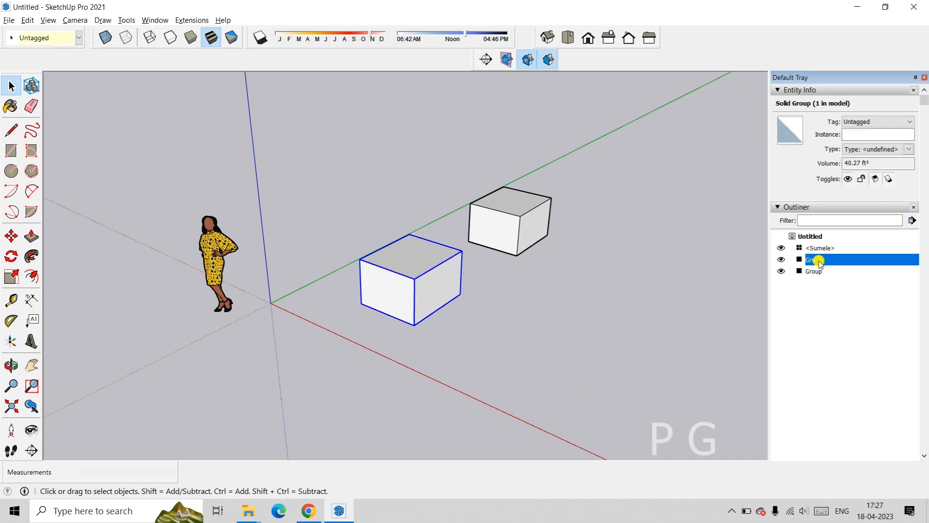
{"action": "left_click", "coordinate": [818, 261]}
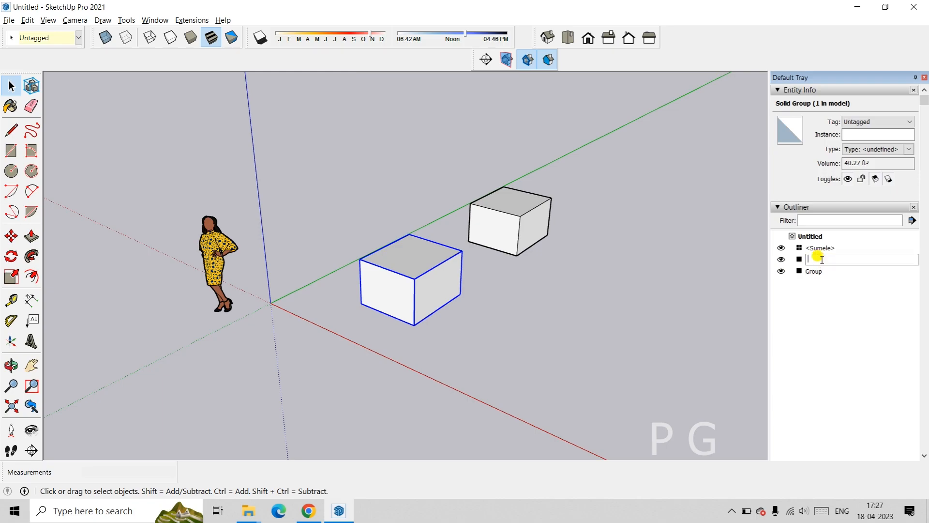
{"action": "type", "text": "BOS"}
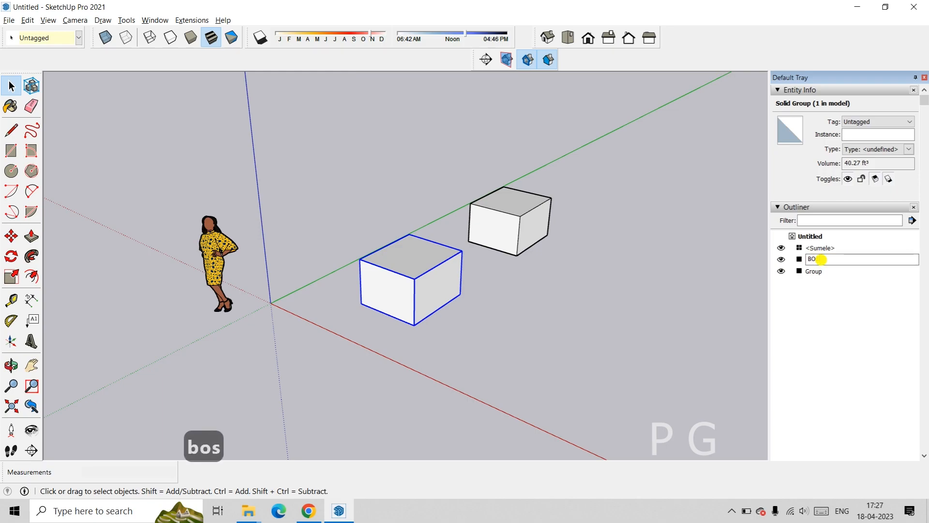
{"action": "key", "text": "BackSpace"}
{"action": "type", "text": "X 1"}
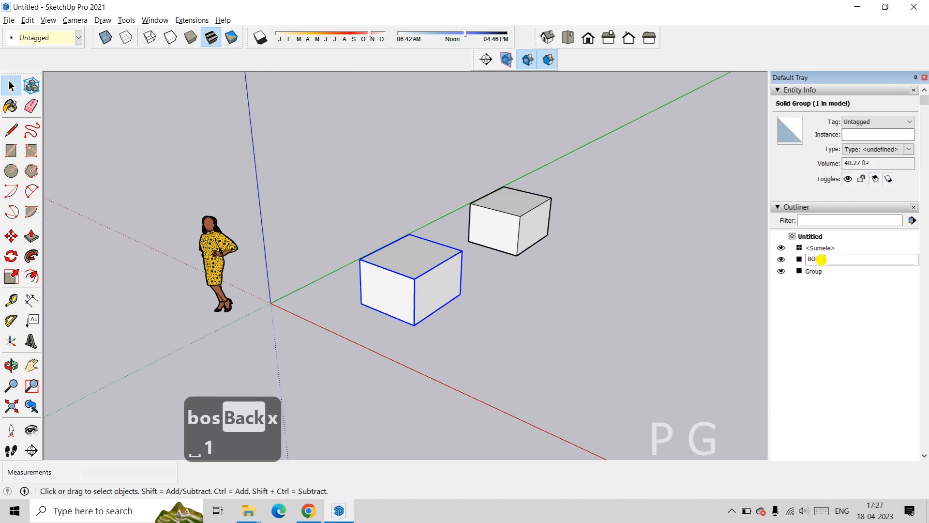
{"action": "left_click", "coordinate": [702, 231]}
Rename the rear box's hierarchy entry to BOX 2 and check which box the BOX 1 entry selects
{"action": "left_click", "coordinate": [819, 271]}
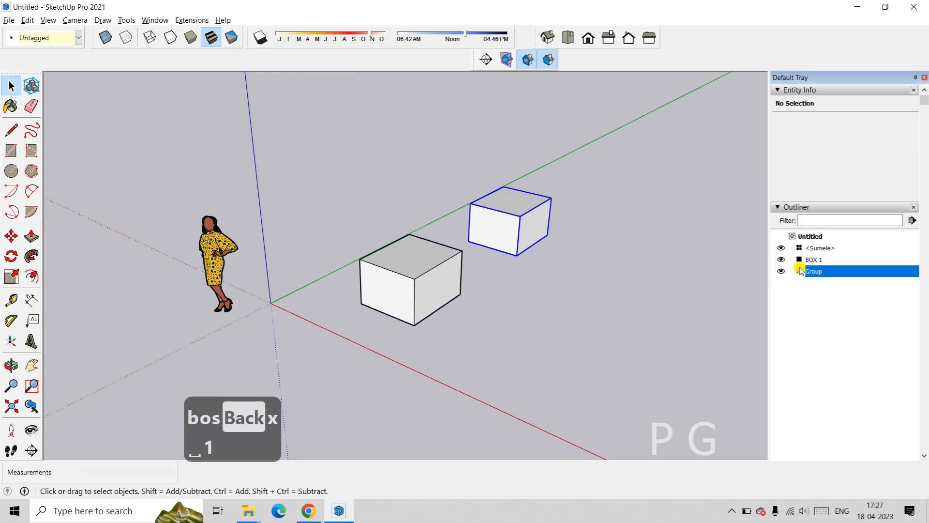
{"action": "left_click", "coordinate": [824, 272]}
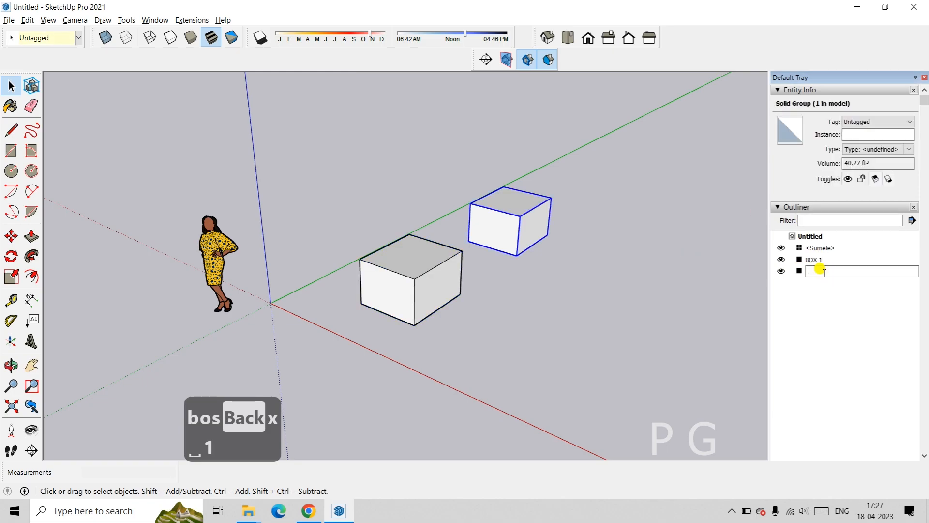
{"action": "type", "text": "BOX "}
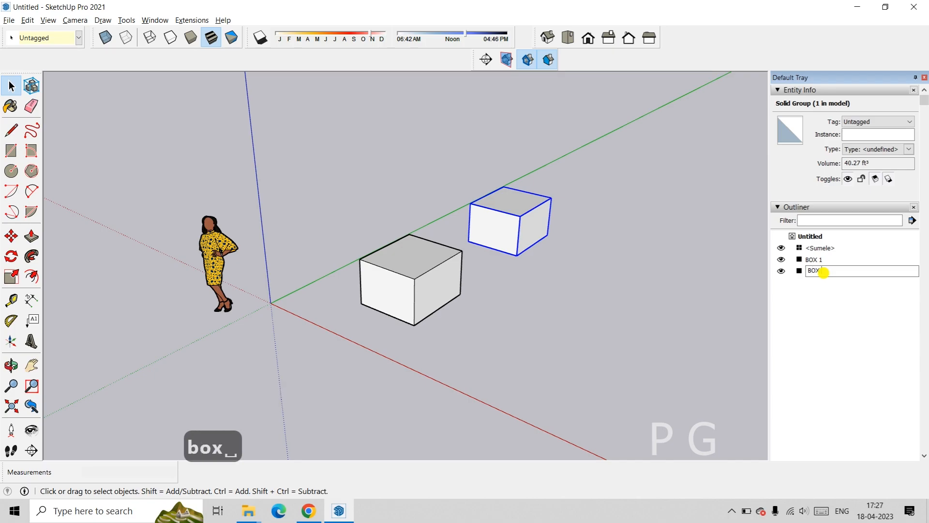
{"action": "type", "text": "2"}
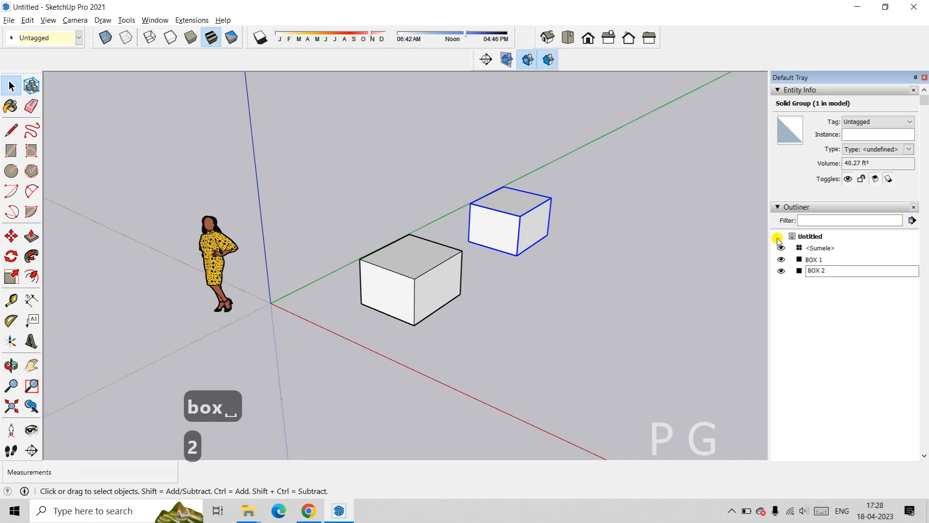
{"action": "left_click", "coordinate": [736, 263]}
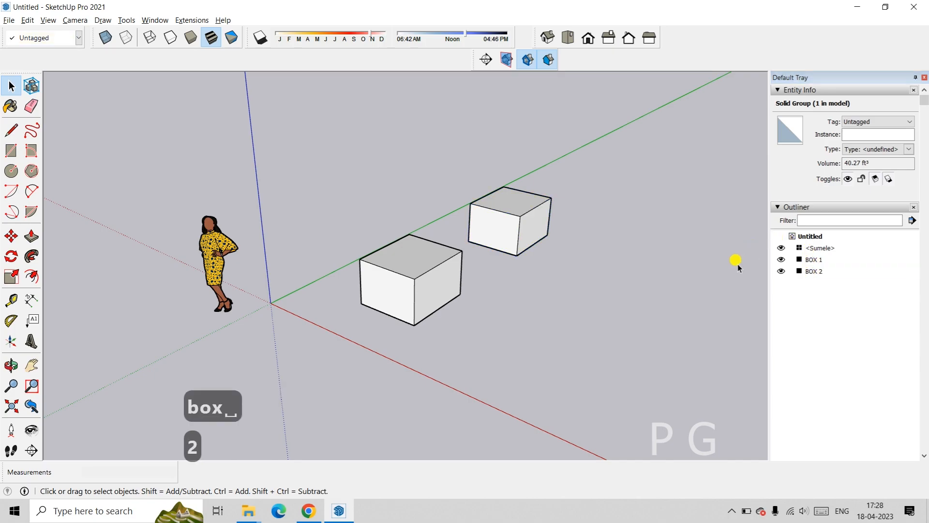
{"action": "left_click", "coordinate": [817, 260]}
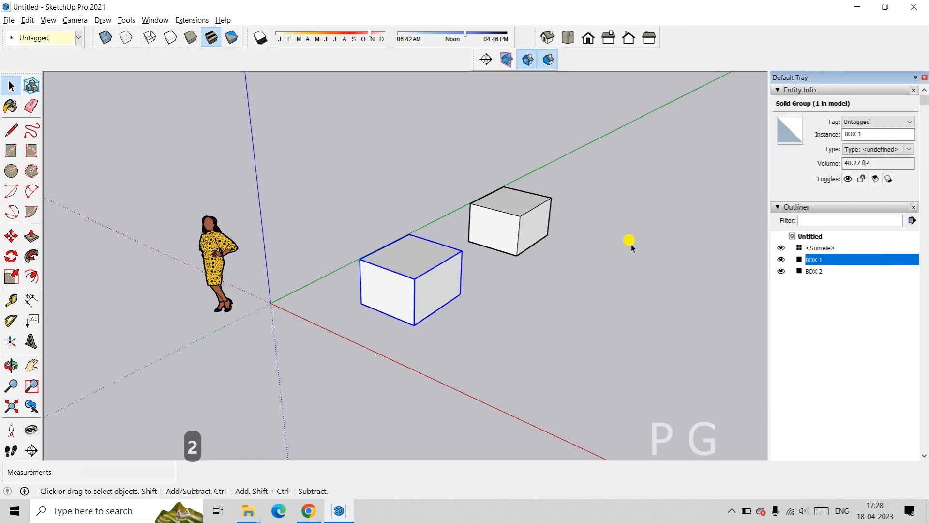
{"action": "left_click", "coordinate": [674, 270]}
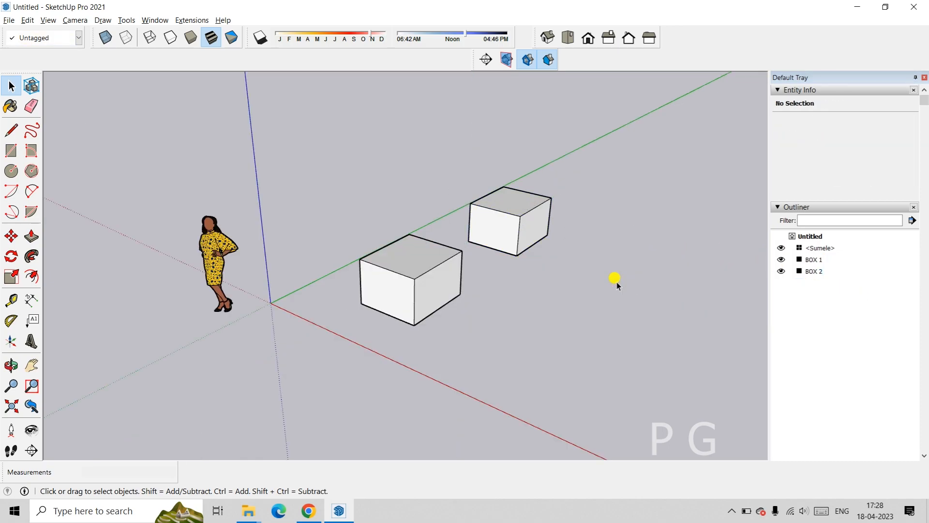
Copy both box groups together about 212 cm along the red axis
{"action": "left_click_drag", "start_coordinate": [329, 151], "coordinate": [604, 360]}
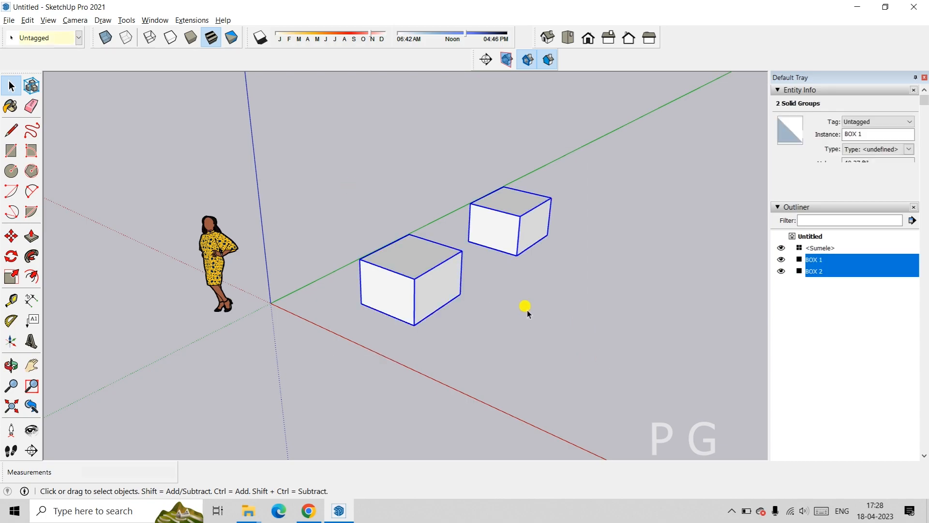
{"action": "key", "text": "m"}
{"action": "left_click", "coordinate": [462, 282]}
{"action": "key", "text": "ctrl"}
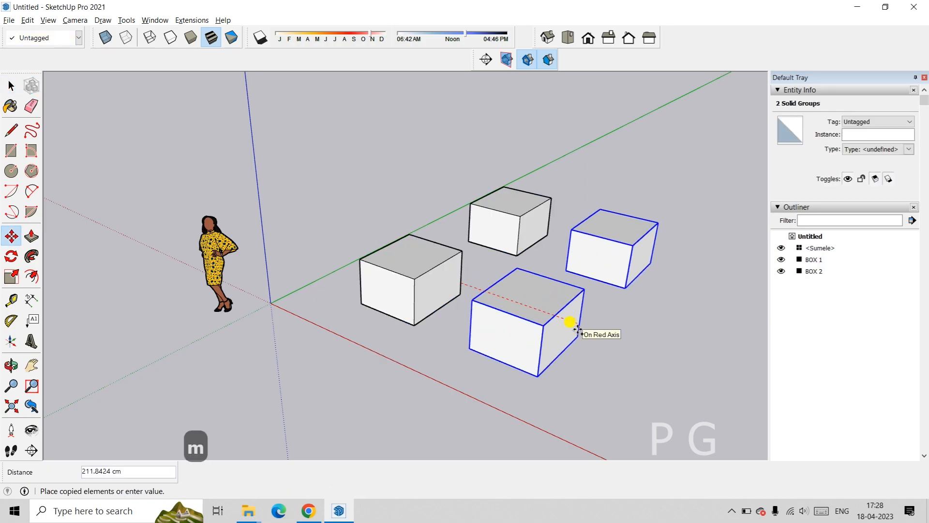
{"action": "left_click", "coordinate": [576, 322]}
{"action": "key", "text": "space"}
{"action": "left_click", "coordinate": [700, 320]}
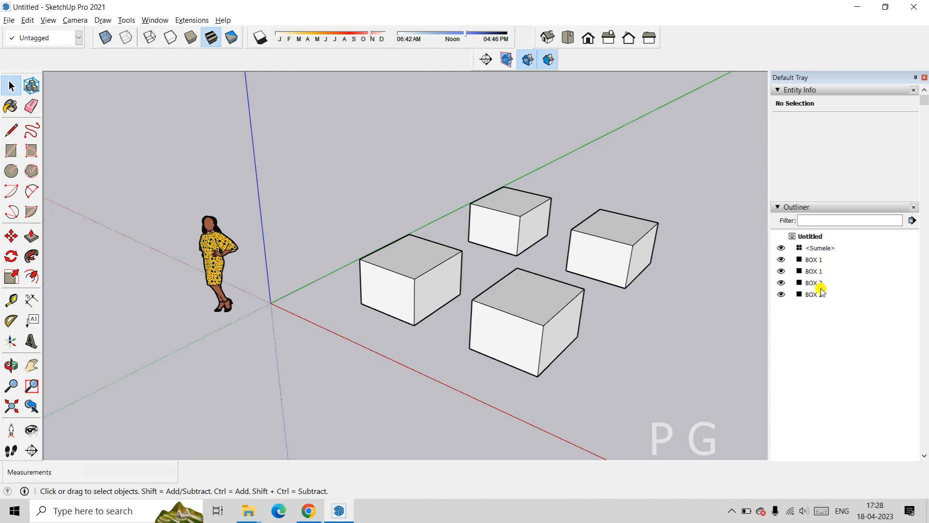
Check which box each BOX 1 entry selects, then combine all four boxes into one group
{"action": "left_click", "coordinate": [817, 261]}
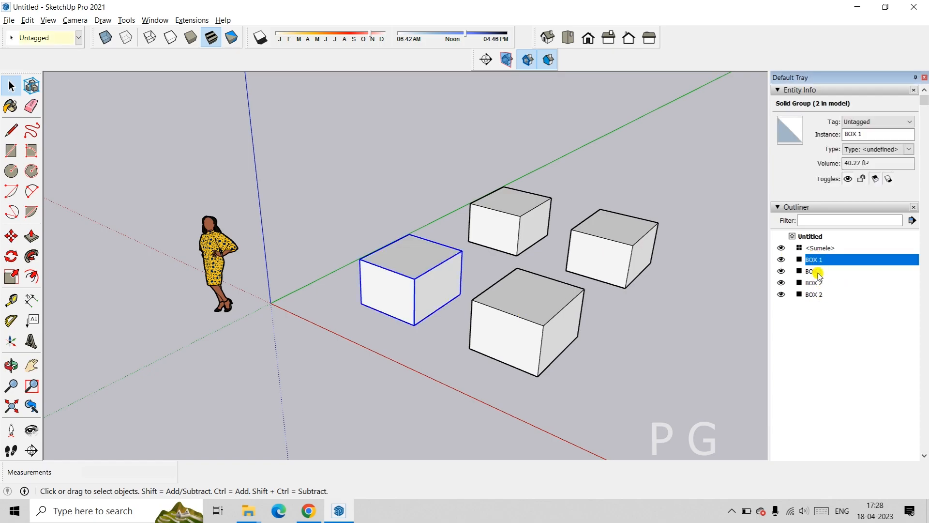
{"action": "left_click", "coordinate": [817, 272]}
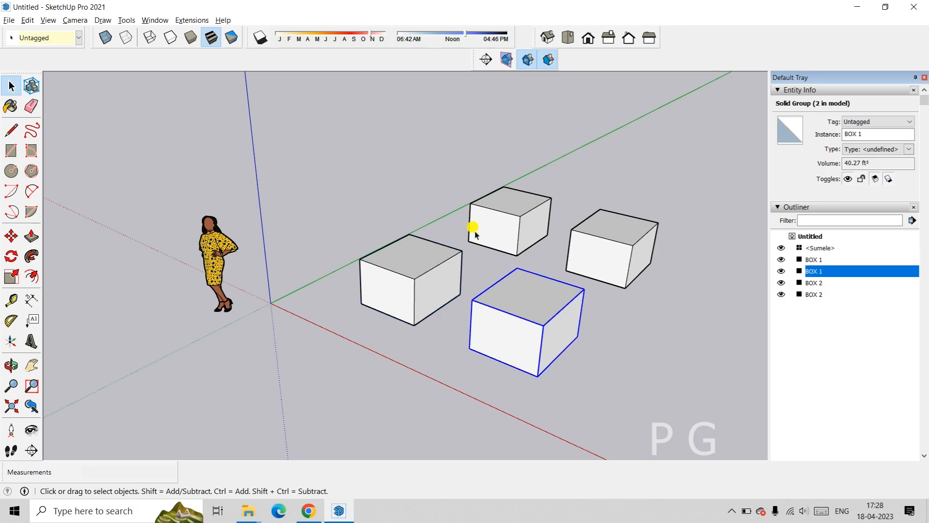
{"action": "left_click_drag", "start_coordinate": [341, 154], "coordinate": [694, 392]}
{"action": "right_click", "coordinate": [553, 315]}
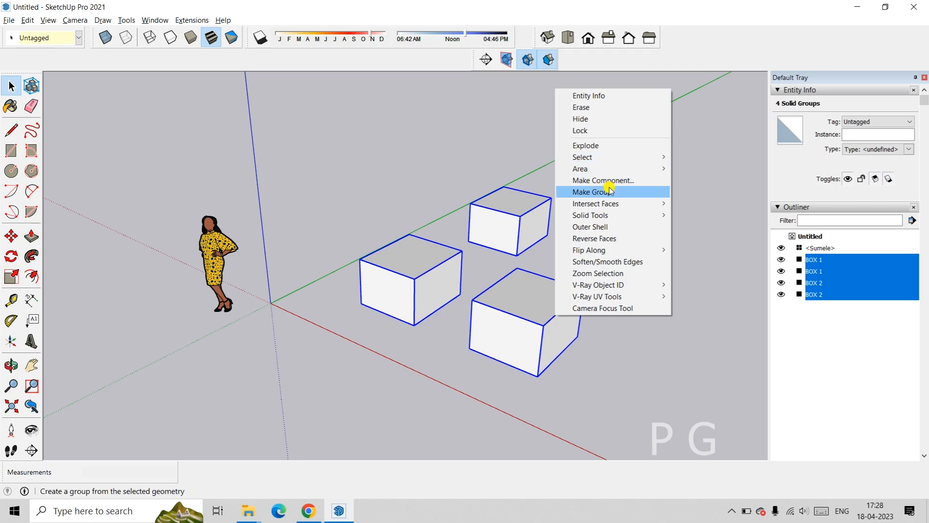
{"action": "left_click", "coordinate": [611, 192]}
{"action": "left_click", "coordinate": [656, 280]}
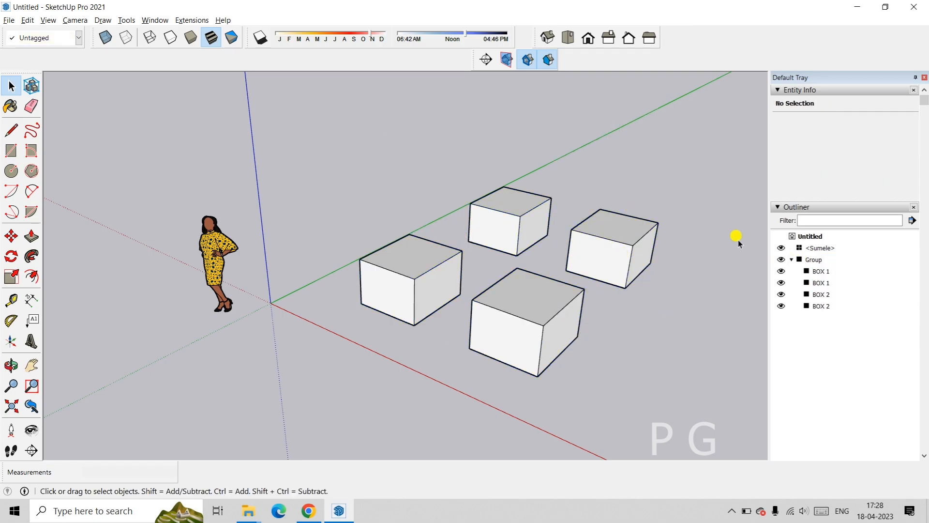
Select the parent group and its nested BOX 1 and BOX 2 entries in the hierarchy to see what each highlights, leaving the group
{"action": "left_click", "coordinate": [815, 261]}
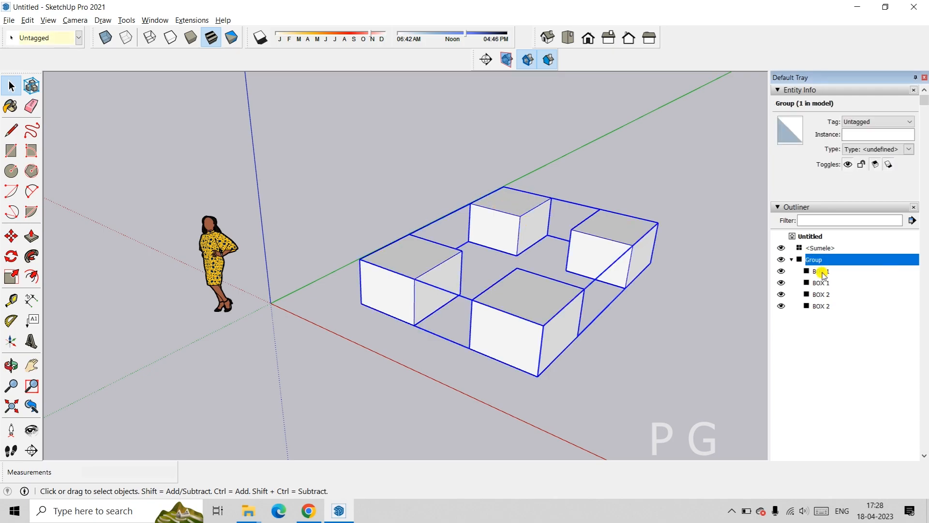
{"action": "left_click", "coordinate": [822, 272]}
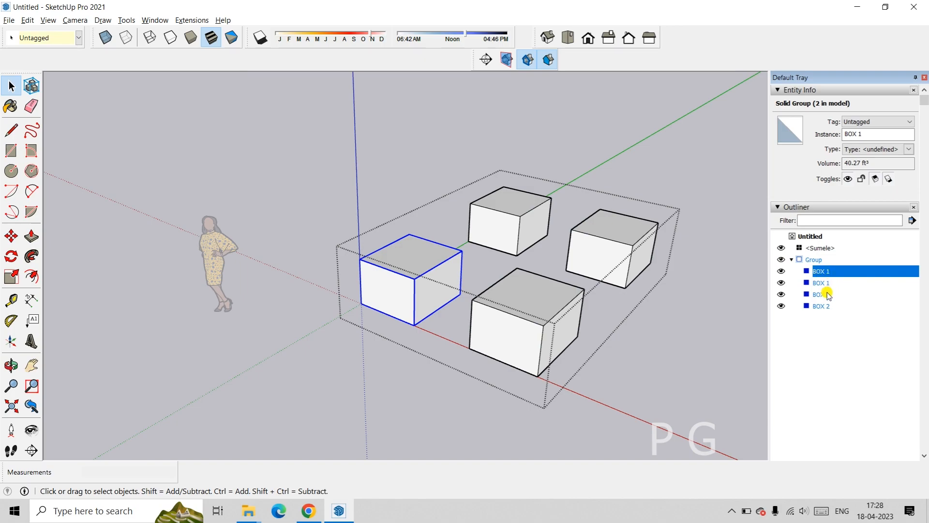
{"action": "left_click", "coordinate": [827, 295]}
{"action": "left_click", "coordinate": [691, 284]}
{"action": "middle_click_drag", "start_coordinate": [691, 283], "coordinate": [539, 227]}
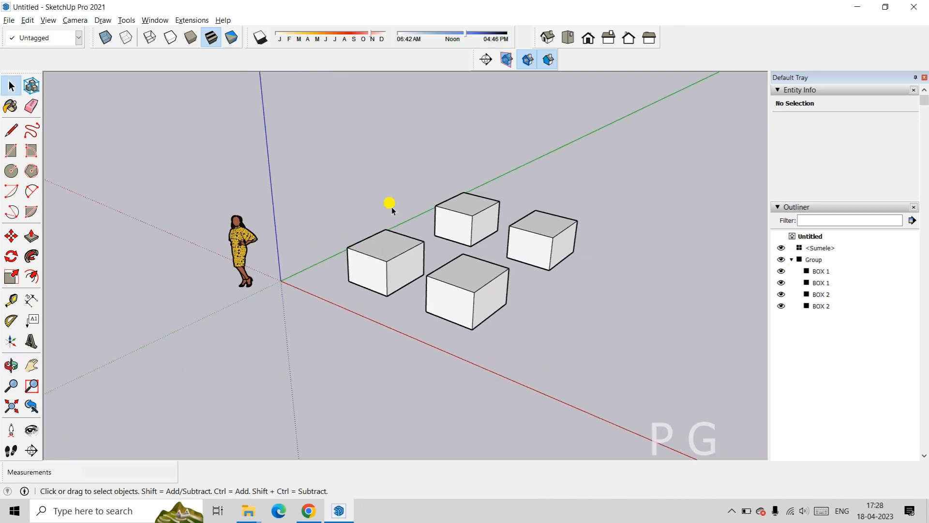
Copy the four-box group along the green axis to a spot behind the original
{"action": "left_click_drag", "start_coordinate": [310, 169], "coordinate": [610, 367]}
{"action": "key", "text": "m"}
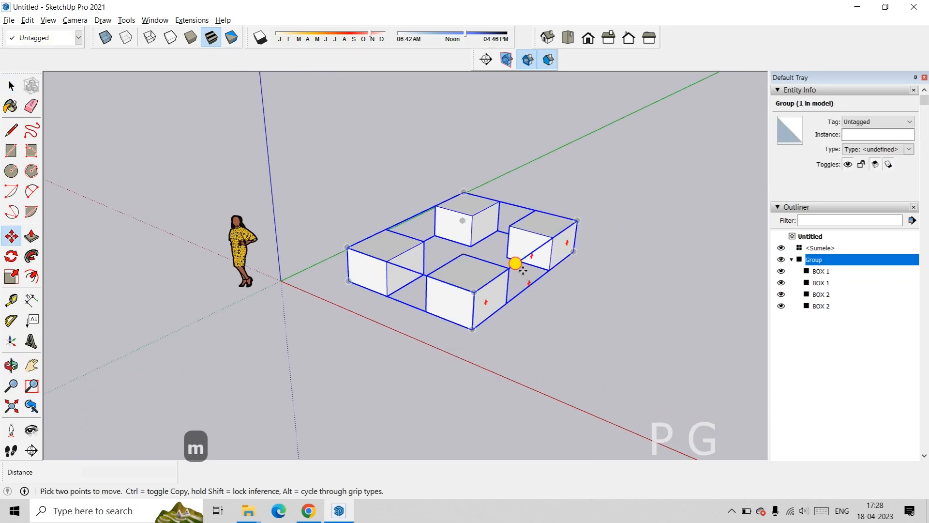
{"action": "left_click", "coordinate": [514, 263]}
{"action": "key", "text": "ctrl"}
{"action": "left_click", "coordinate": [629, 187]}
{"action": "key", "text": "space"}
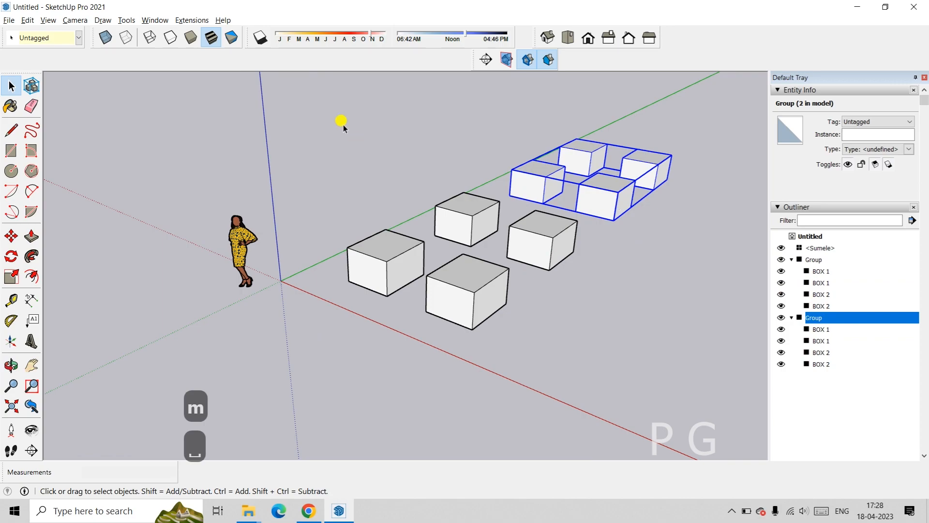
Combine both four-box groups into one parent group and expand its two nested groups in the hierarchy
{"action": "left_click_drag", "start_coordinate": [322, 99], "coordinate": [716, 393]}
{"action": "right_click", "coordinate": [542, 211]}
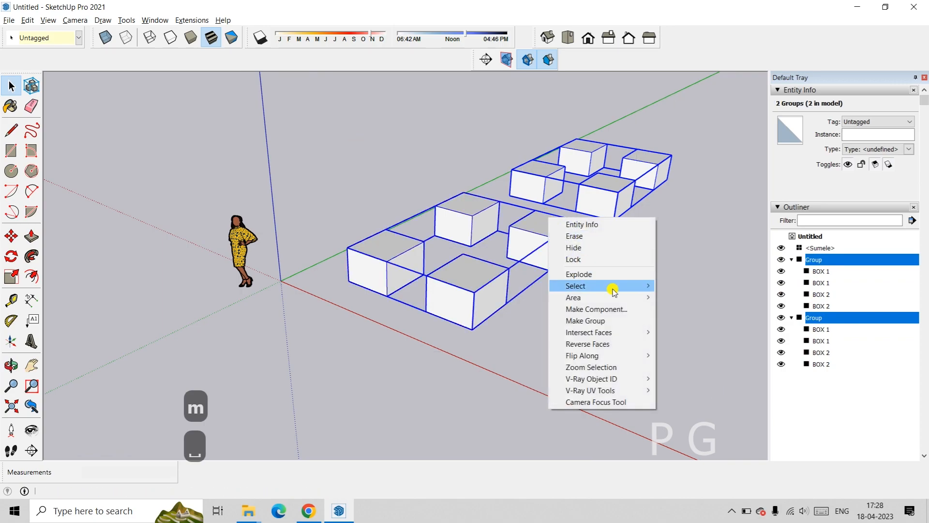
{"action": "left_click", "coordinate": [603, 320]}
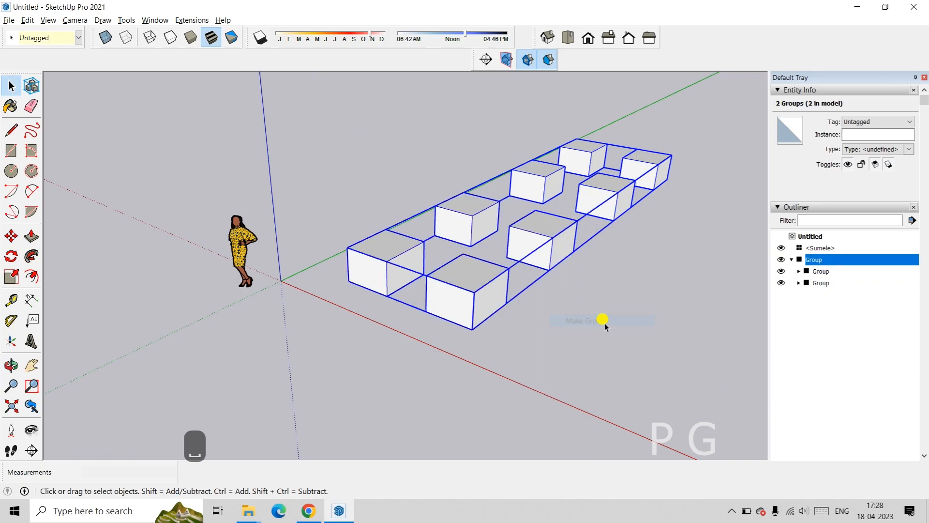
{"action": "left_click", "coordinate": [793, 260]}
{"action": "left_click", "coordinate": [793, 260]}
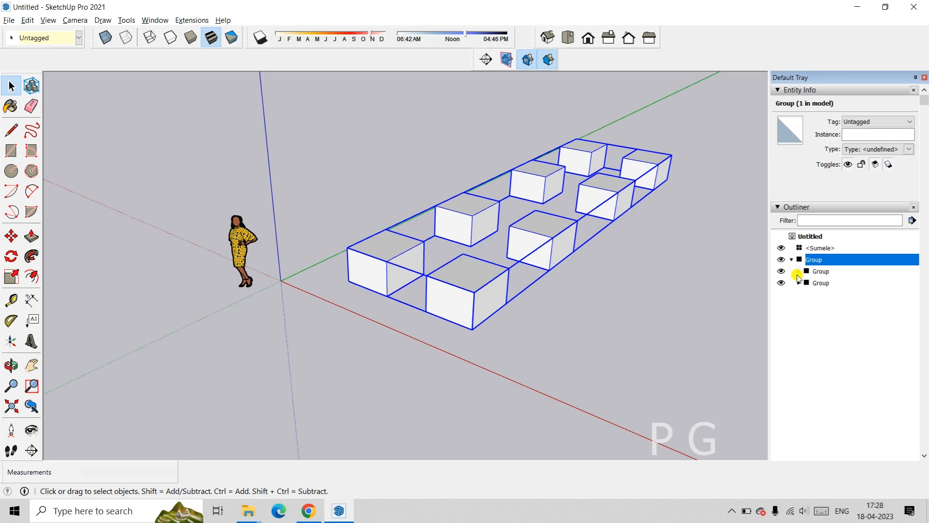
{"action": "left_click", "coordinate": [798, 272]}
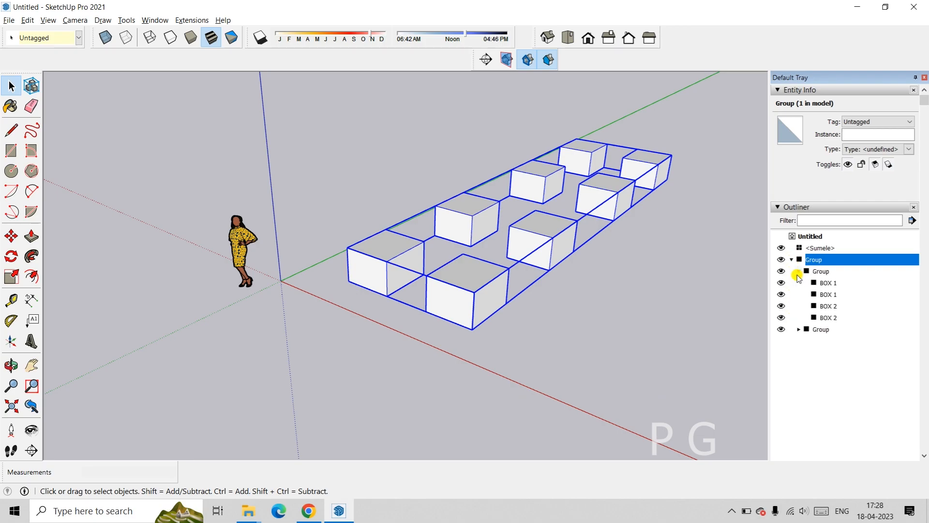
{"action": "left_click", "coordinate": [799, 330]}
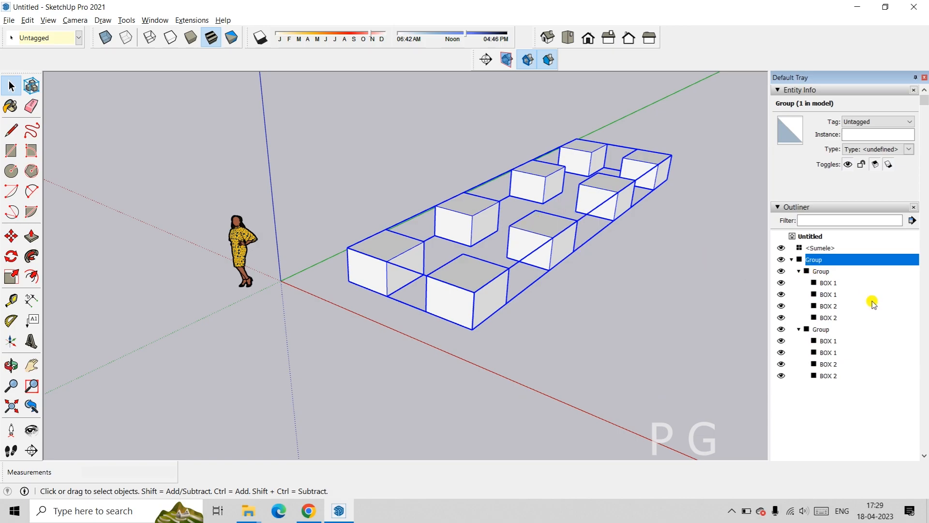
Check which boxes the two nested group entries and the second group's BOX 1 entry select
{"action": "left_click", "coordinate": [817, 272]}
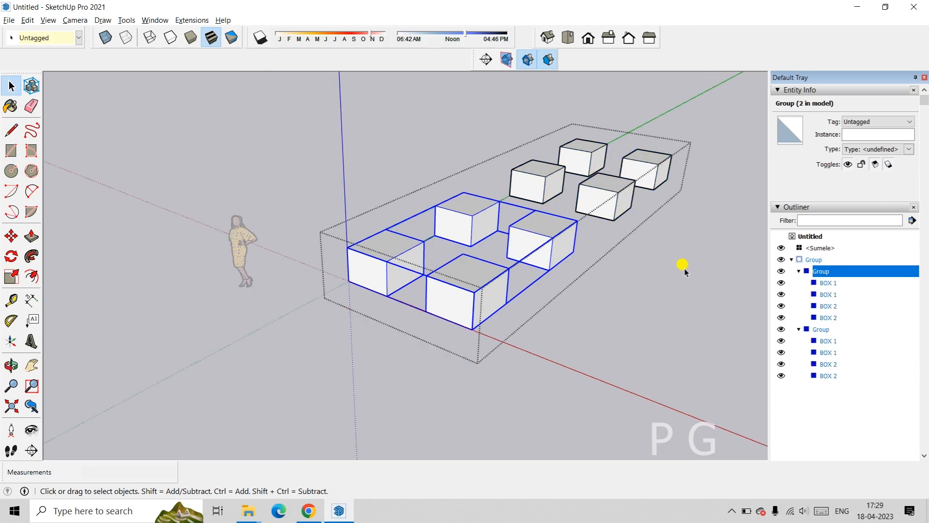
{"action": "left_click", "coordinate": [799, 329]}
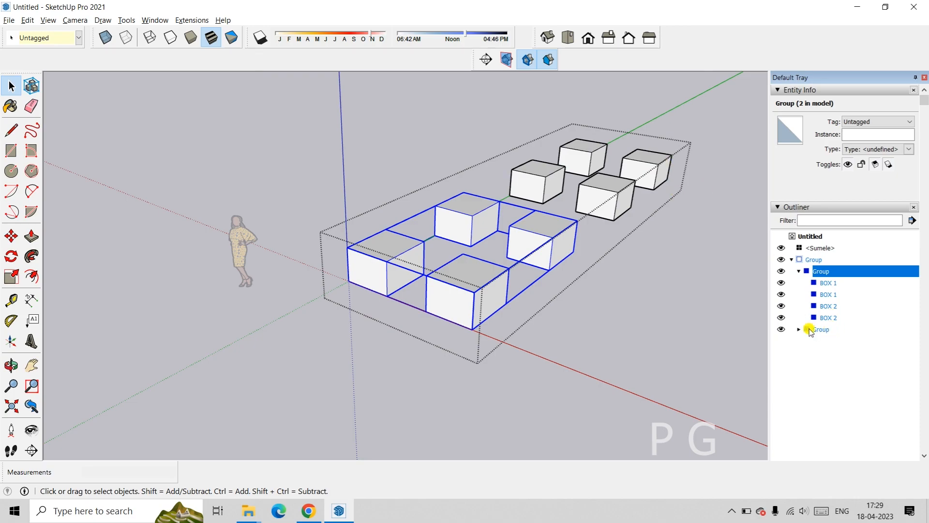
{"action": "left_click", "coordinate": [807, 331]}
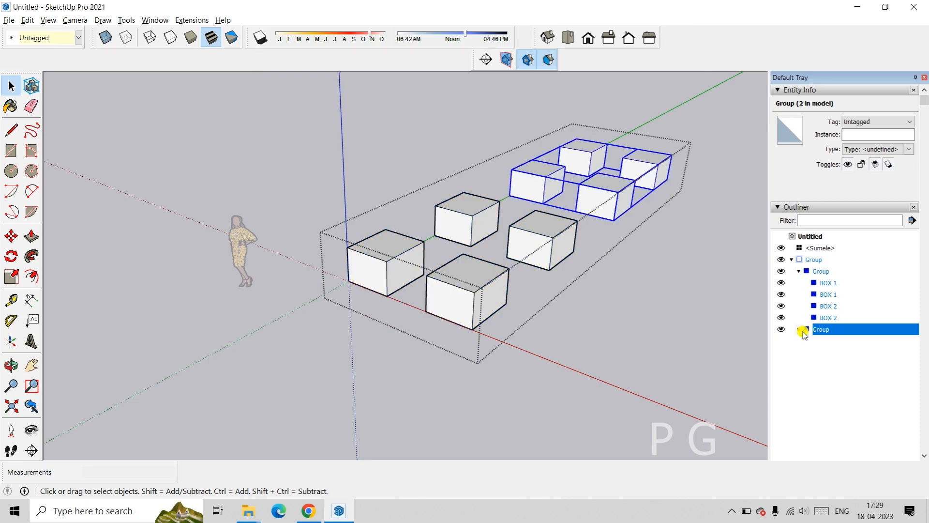
{"action": "left_click", "coordinate": [799, 329]}
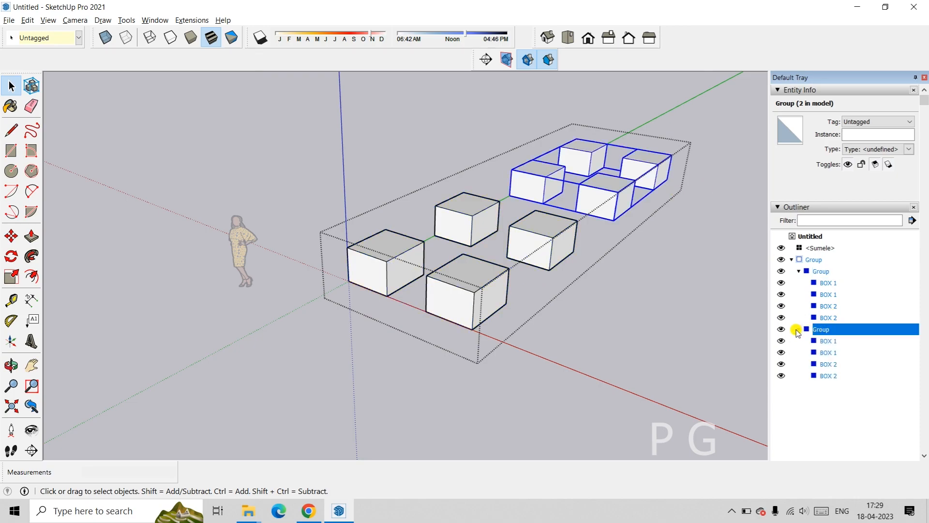
{"action": "left_click", "coordinate": [825, 344]}
{"action": "left_click", "coordinate": [734, 335]}
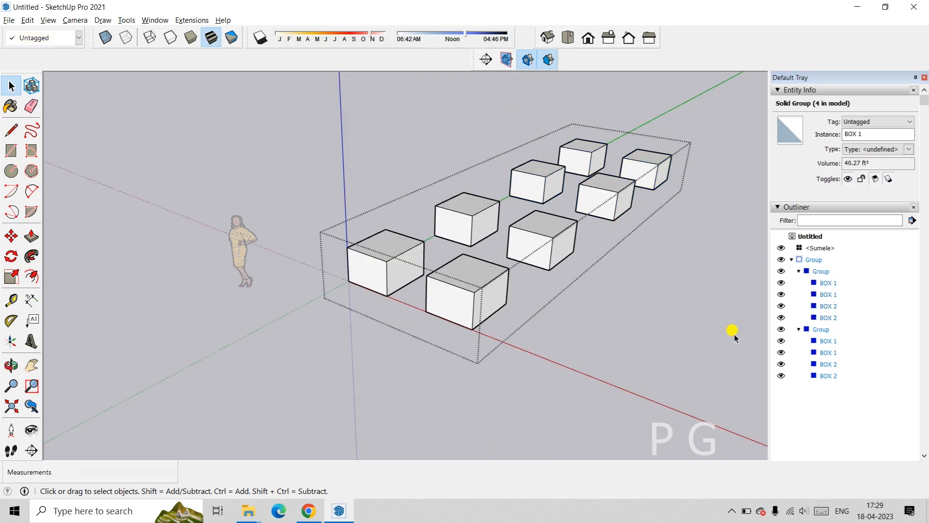
Open the nested groups down to a BOX 2 in the model, leave them all, and check the second group's BOX 1 entry
{"action": "middle_click_drag", "start_coordinate": [727, 332], "coordinate": [479, 203]}
{"action": "left_click", "coordinate": [456, 216]}
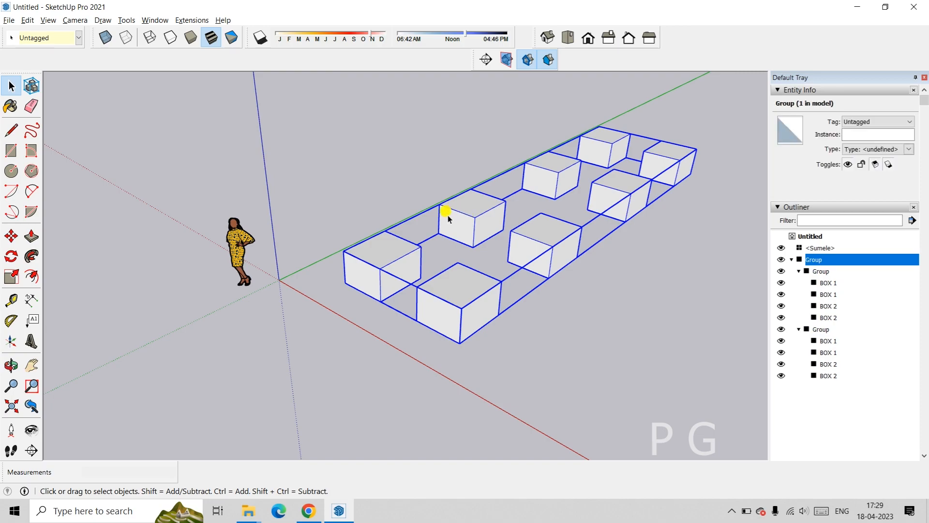
{"action": "double_click", "coordinate": [457, 213]}
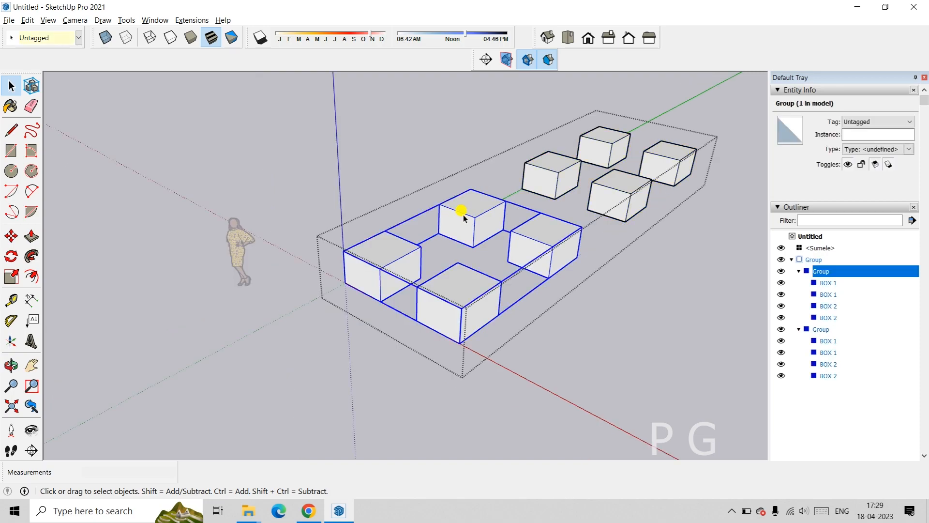
{"action": "double_click", "coordinate": [472, 222]}
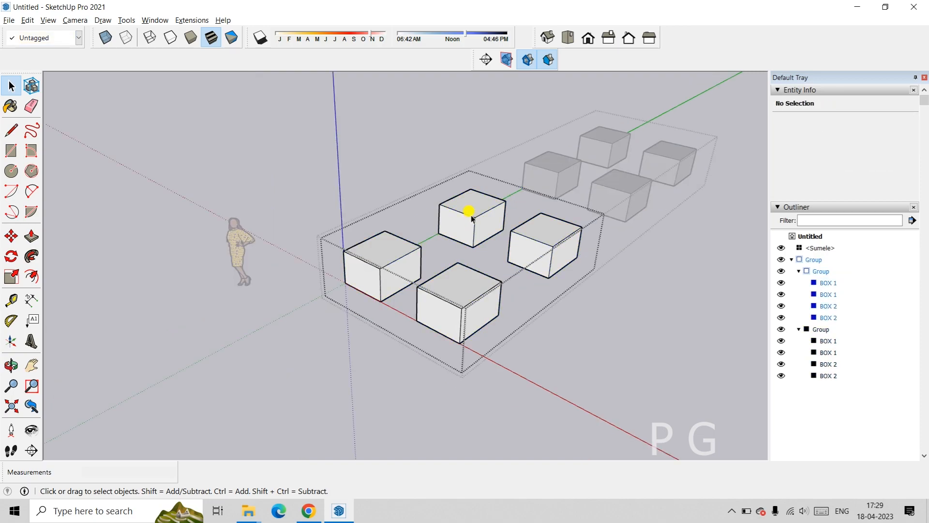
{"action": "double_click", "coordinate": [472, 222]}
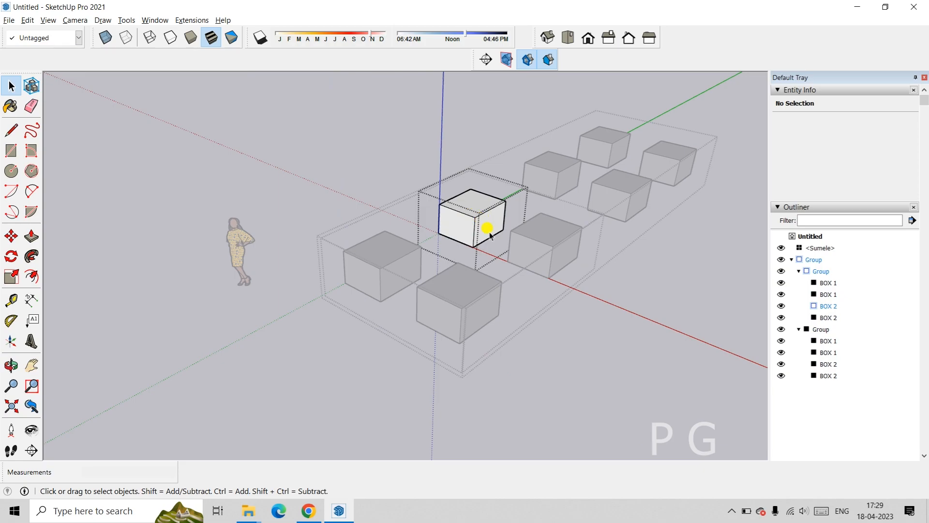
{"action": "left_click", "coordinate": [686, 310]}
{"action": "left_click", "coordinate": [685, 310]}
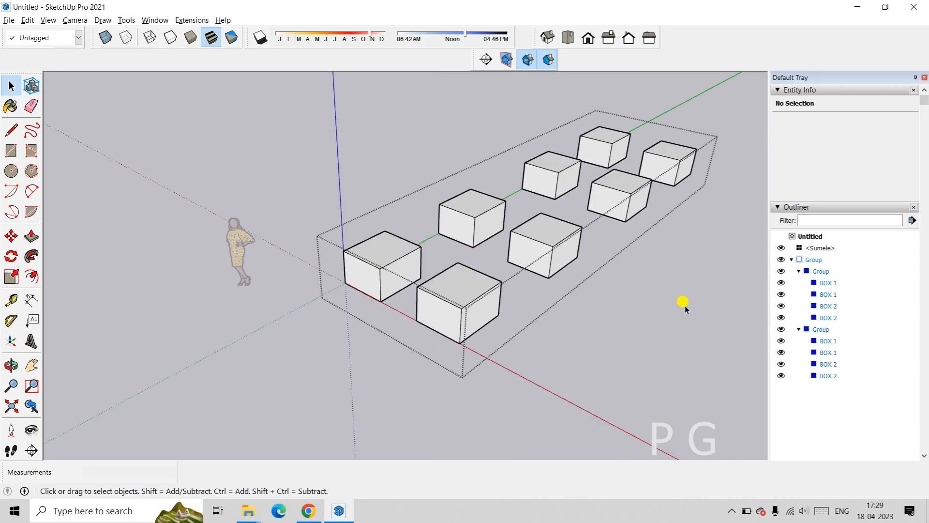
{"action": "left_click", "coordinate": [686, 310]}
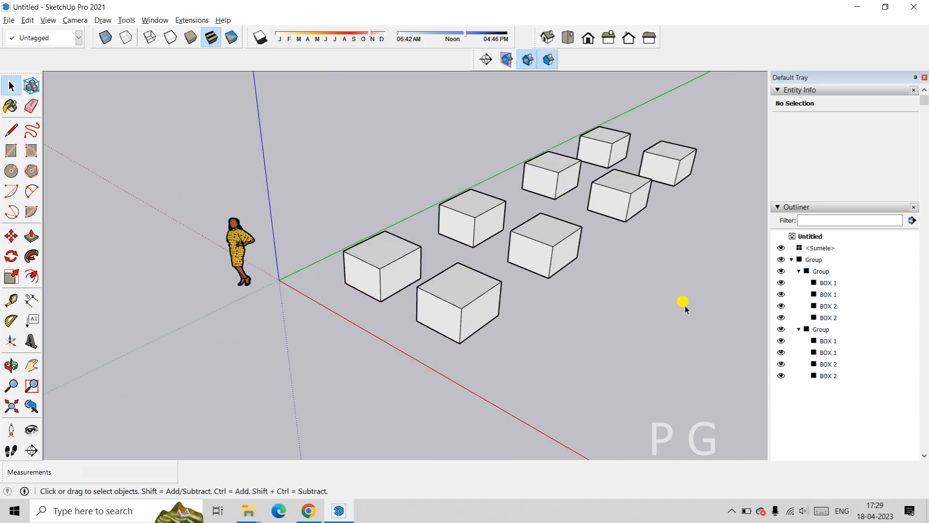
{"action": "left_click", "coordinate": [825, 342]}
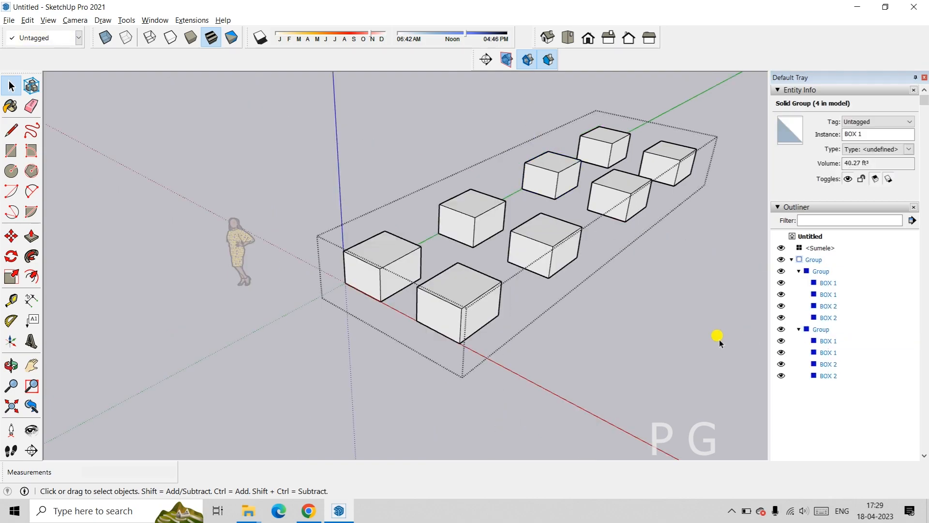
{"action": "left_click", "coordinate": [654, 315]}
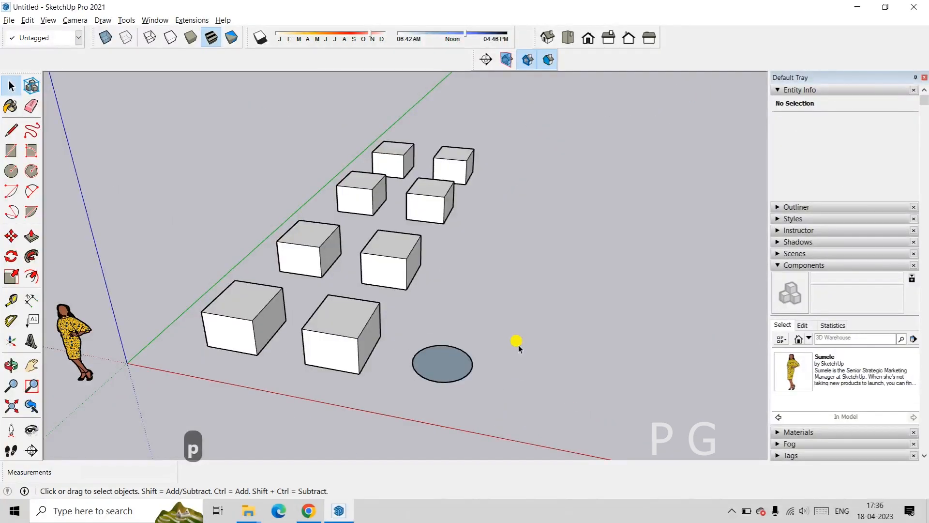
Extrude the circle beside the front boxes about 51 cm upward with Push/Pull
{"action": "key", "text": "p"}
{"action": "scroll", "coordinate": [455, 339], "scroll_direction": "up", "scroll_amount": 3}
{"action": "left_click_drag", "start_coordinate": [446, 369], "coordinate": [450, 343]}
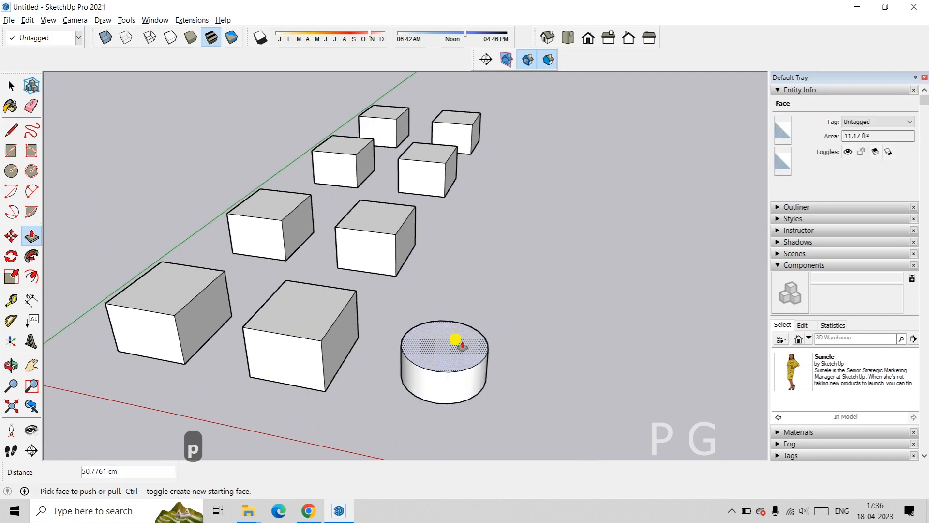
Make the whole cylinder a component with the default definition name and settings, replacing the selected geometry
{"action": "key", "text": "space"}
{"action": "left_click", "coordinate": [394, 311]}
{"action": "mouse_move", "coordinate": [381, 314]}
{"action": "left_mouse_down"}
{"action": "mouse_move", "coordinate": [494, 382]}
{"action": "mouse_move", "coordinate": [514, 416]}
{"action": "left_mouse_up"}
{"action": "right_click", "coordinate": [465, 370]}
{"action": "left_click", "coordinate": [525, 207]}
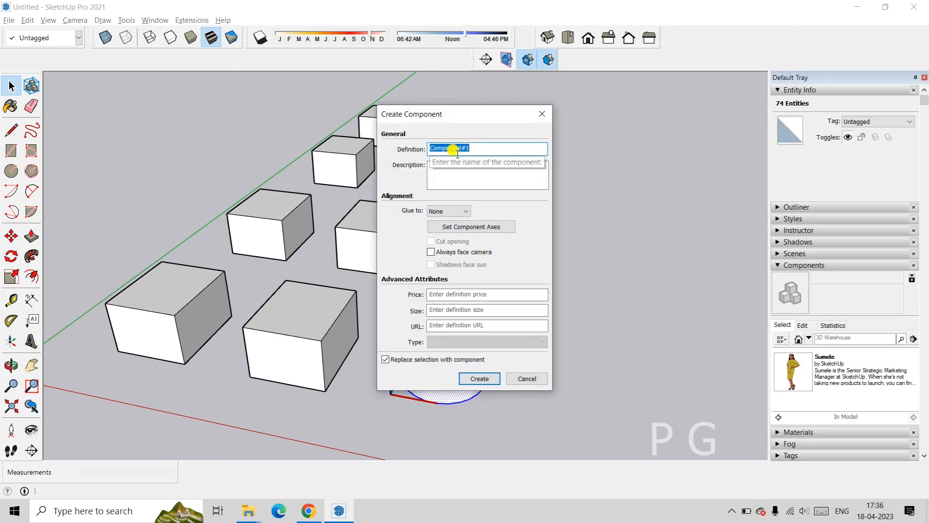
{"action": "left_click", "coordinate": [479, 378]}
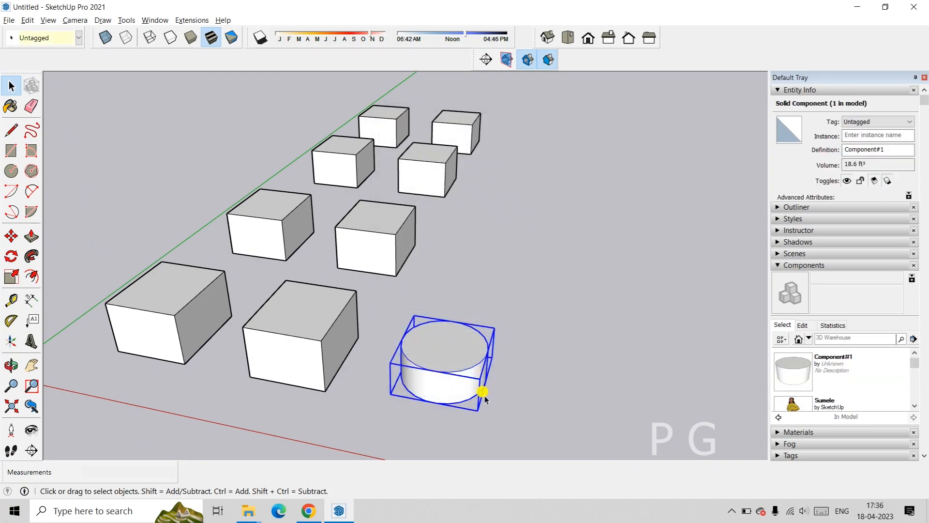
Copy the cylinder component about 231 cm to a spot behind the original and clear the selection
{"action": "key", "text": "m"}
{"action": "left_click", "coordinate": [477, 409]}
{"action": "left_click", "coordinate": [521, 326]}
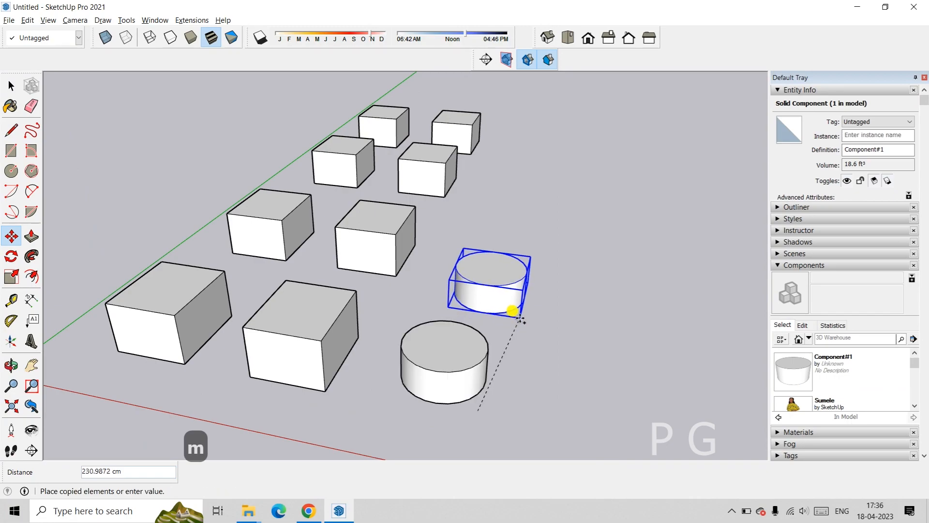
{"action": "key", "text": "space"}
{"action": "left_click", "coordinate": [598, 314]}
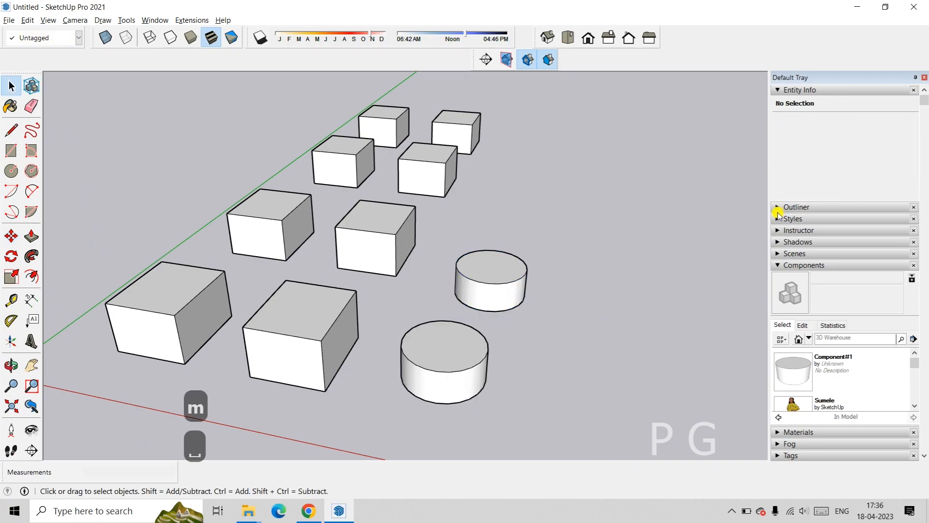
Show the Outliner hierarchy in place of the component list and check which cylinder each Component#1 entry selects
{"action": "left_click", "coordinate": [777, 269]}
{"action": "left_click", "coordinate": [776, 207]}
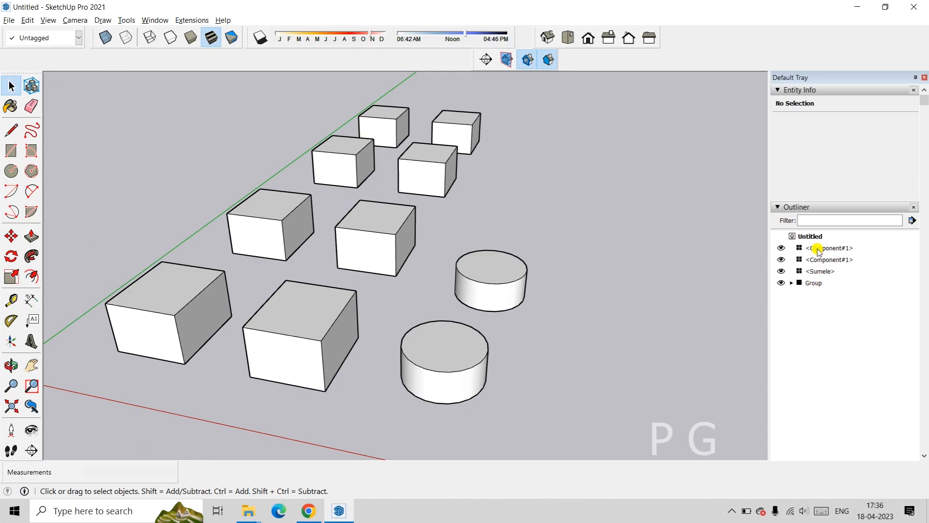
{"action": "left_click", "coordinate": [819, 249]}
{"action": "left_click", "coordinate": [829, 260]}
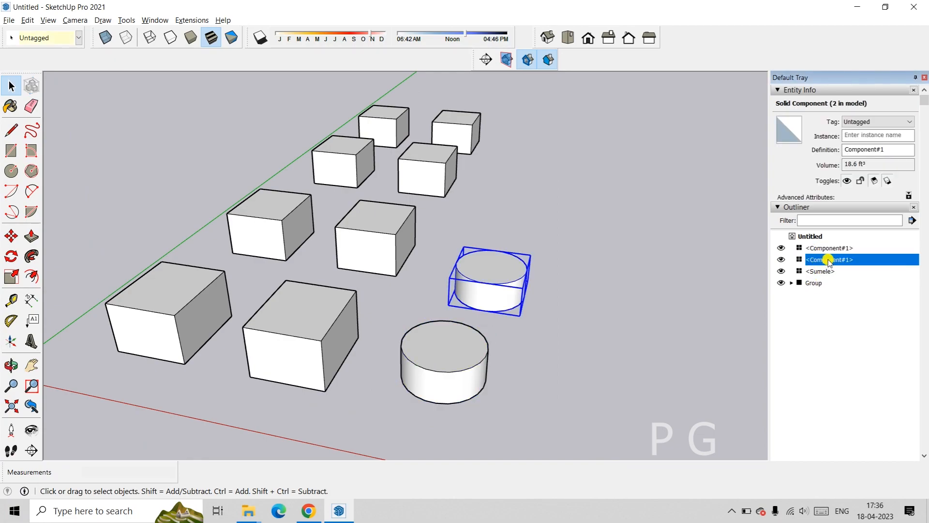
{"action": "middle_click_drag", "start_coordinate": [608, 288], "coordinate": [542, 299]}
{"action": "left_click", "coordinate": [636, 317]}
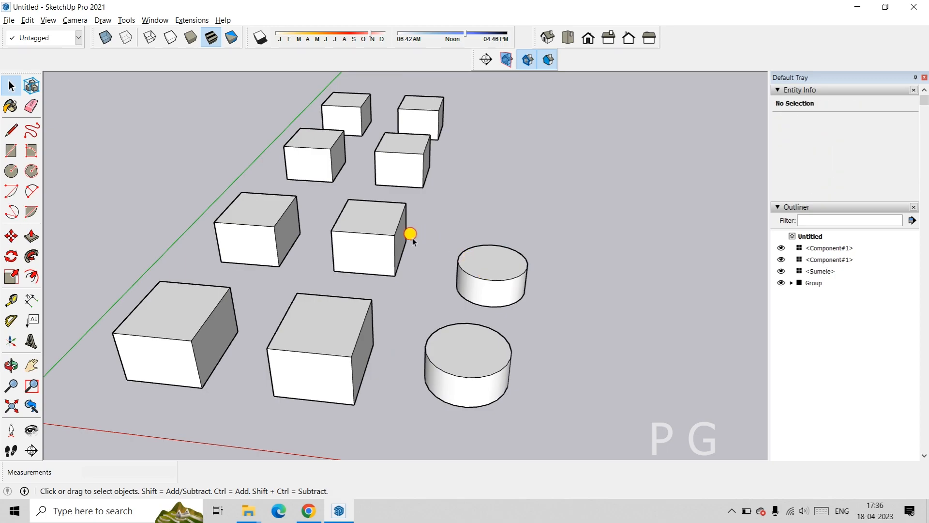
Combine both cylinders into one parent component with the default definition name, replacing the selection
{"action": "left_click_drag", "start_coordinate": [413, 235], "coordinate": [605, 460]}
{"action": "right_click", "coordinate": [489, 352]}
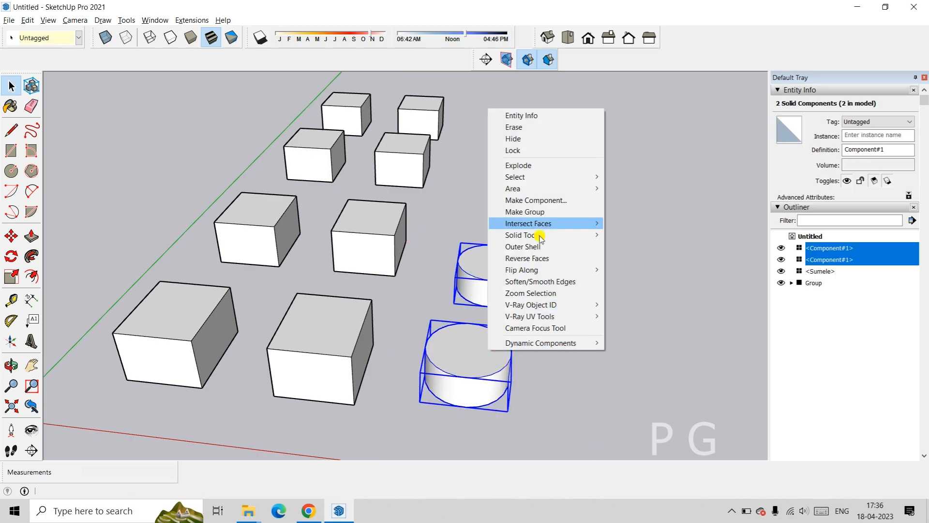
{"action": "left_click", "coordinate": [537, 201]}
{"action": "left_click", "coordinate": [478, 379]}
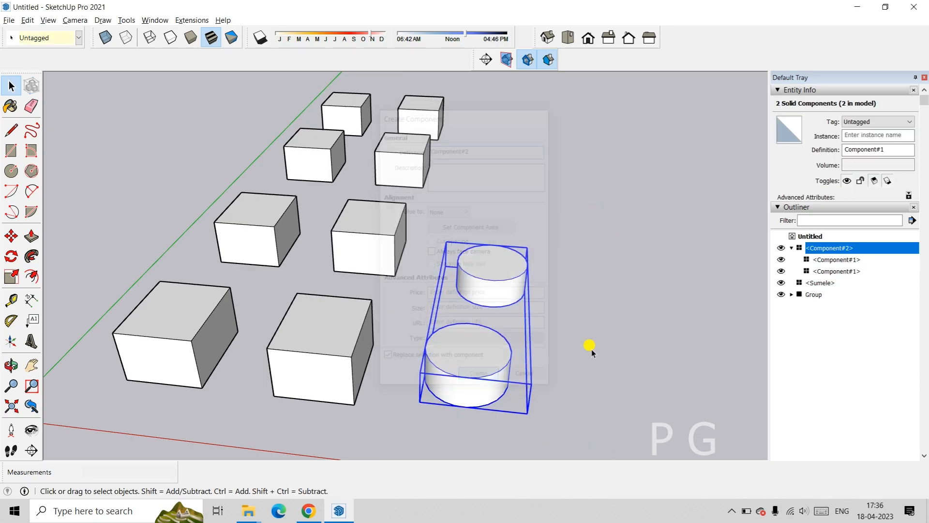
Check what the parent component and its first nested Component#1 entry select in the Outliner, and leave component editing
{"action": "left_click", "coordinate": [815, 248]}
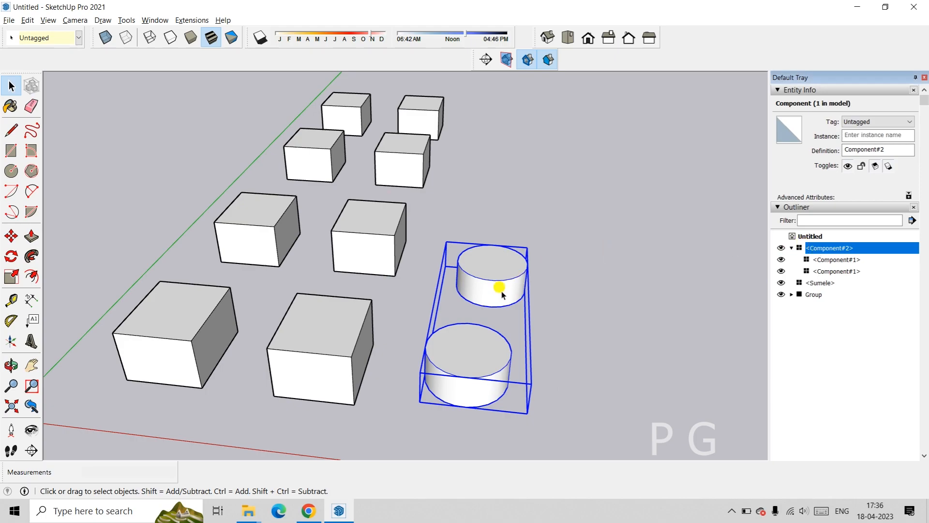
{"action": "left_click", "coordinate": [838, 265]}
{"action": "scroll", "coordinate": [552, 280], "scroll_direction": "down", "scroll_amount": 1}
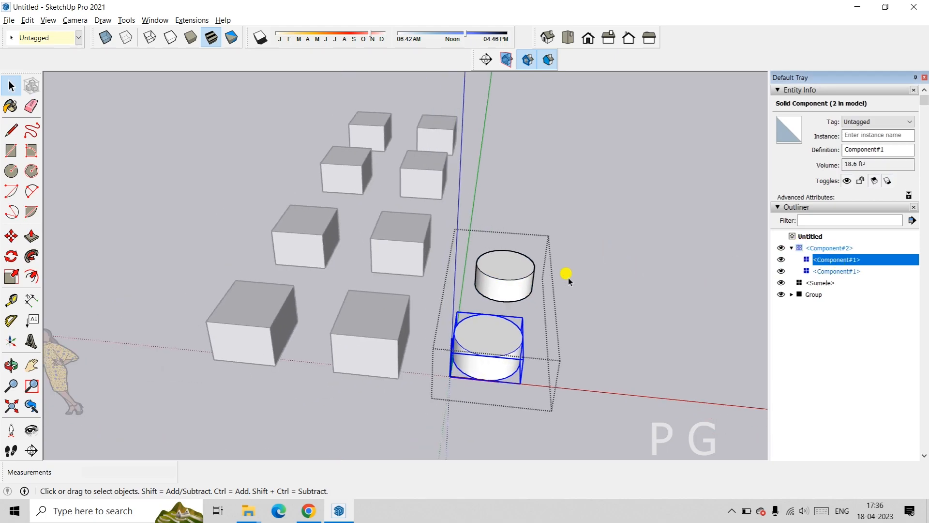
{"action": "left_click", "coordinate": [656, 281]}
{"action": "middle_click_drag", "start_coordinate": [513, 295], "coordinate": [638, 295]}
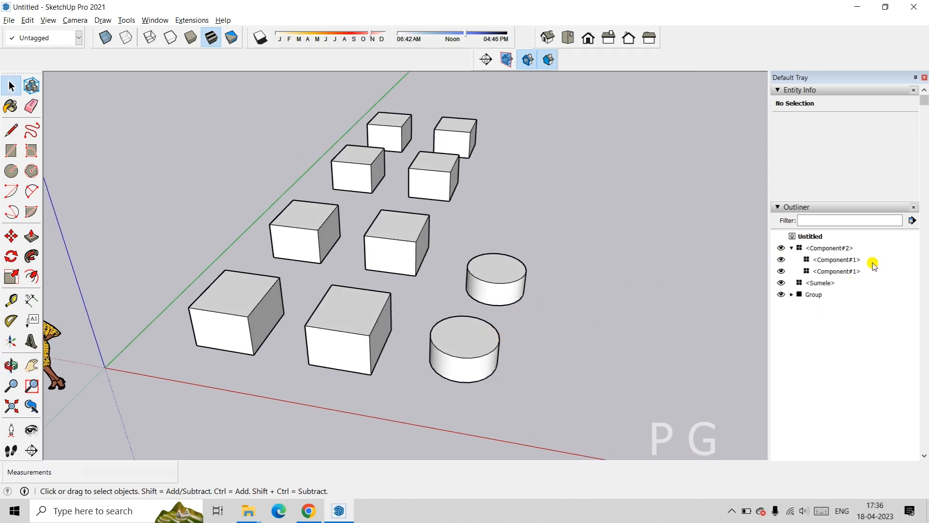
Open the front cylinder from its nested Outliner entry, push its top face down about 12 cm and leave that cylinder
{"action": "left_click", "coordinate": [847, 260]}
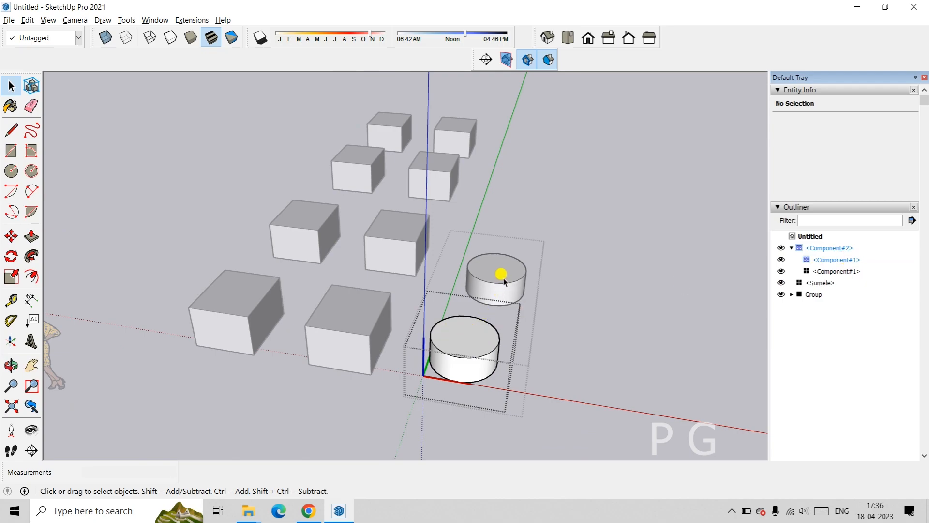
{"action": "key", "text": "p"}
{"action": "left_click", "coordinate": [461, 333]}
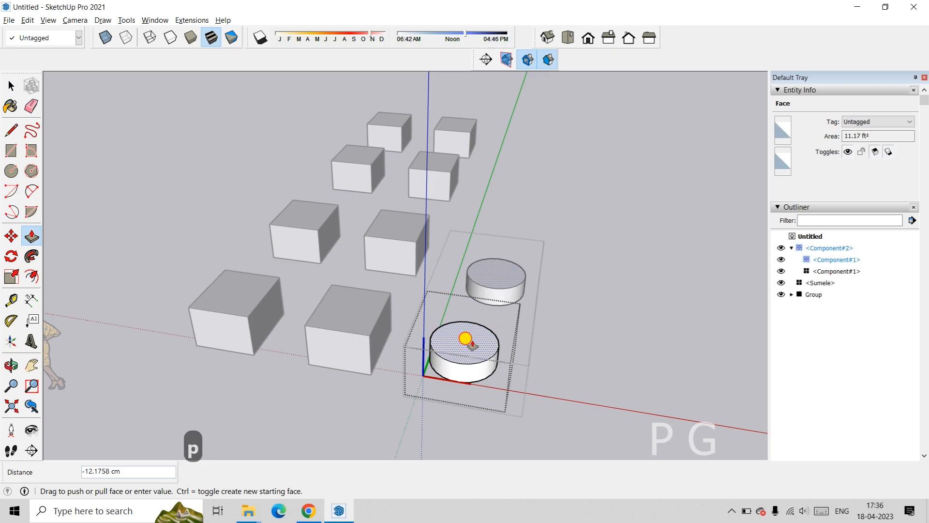
{"action": "left_click", "coordinate": [466, 339]}
{"action": "key", "text": "space"}
{"action": "left_click", "coordinate": [594, 303]}
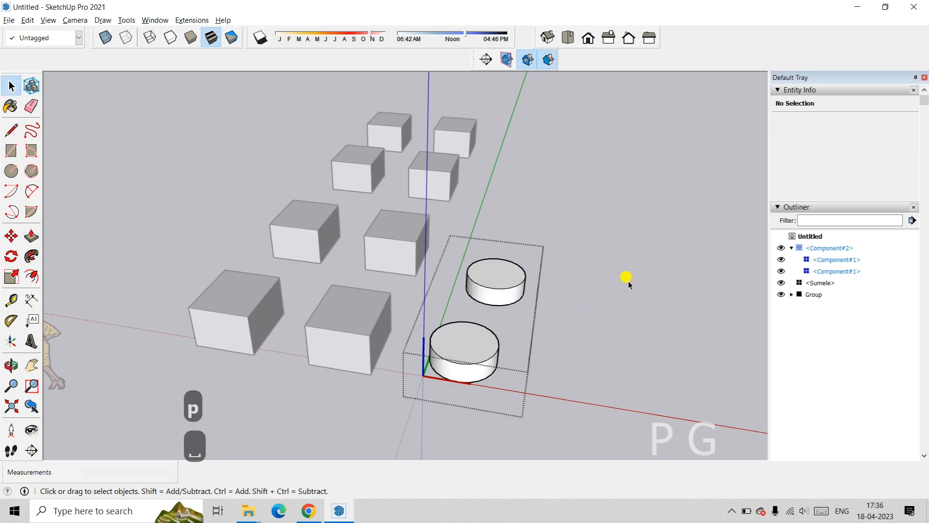
Place a section plane along the boxes' side faces next to the cylinders, and toggle its Outliner visibility off and on
{"action": "middle_click_drag", "start_coordinate": [500, 286], "coordinate": [562, 276]}
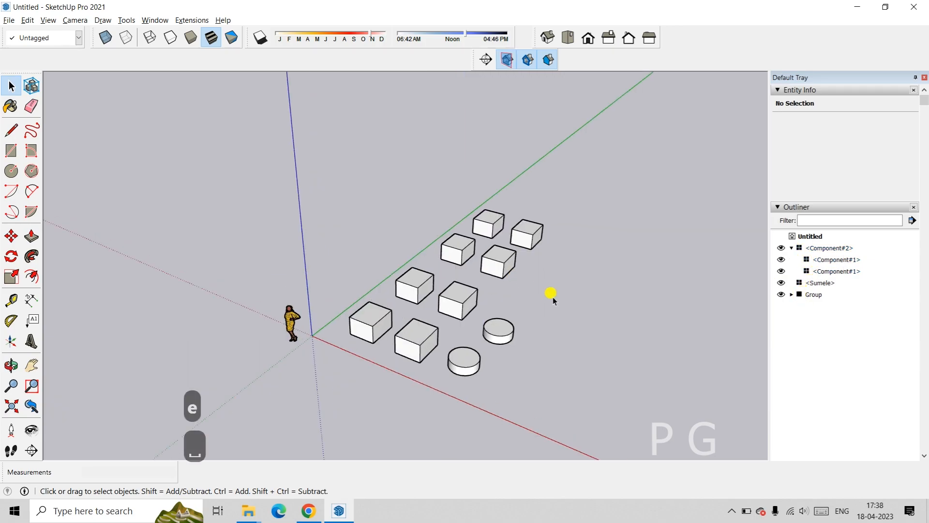
{"action": "middle_click_drag", "start_coordinate": [552, 292], "coordinate": [550, 271]}
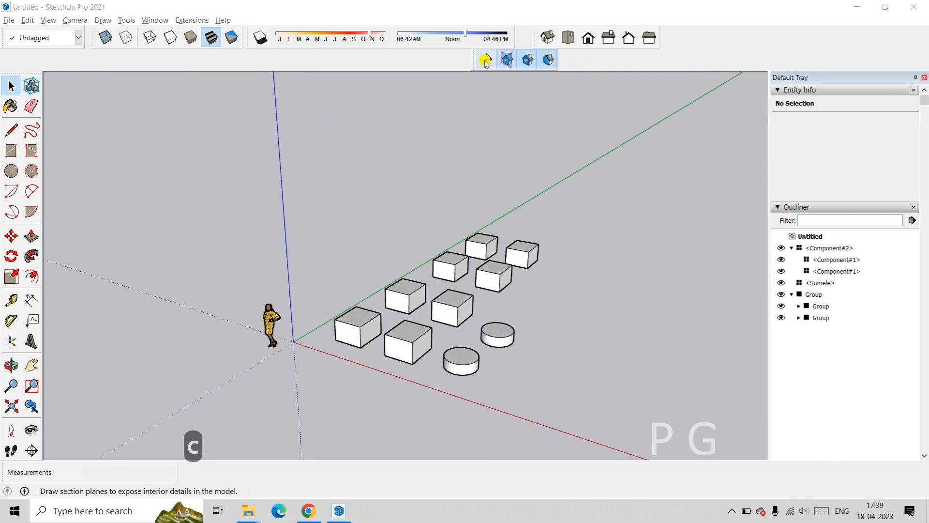
{"action": "left_click", "coordinate": [486, 60]}
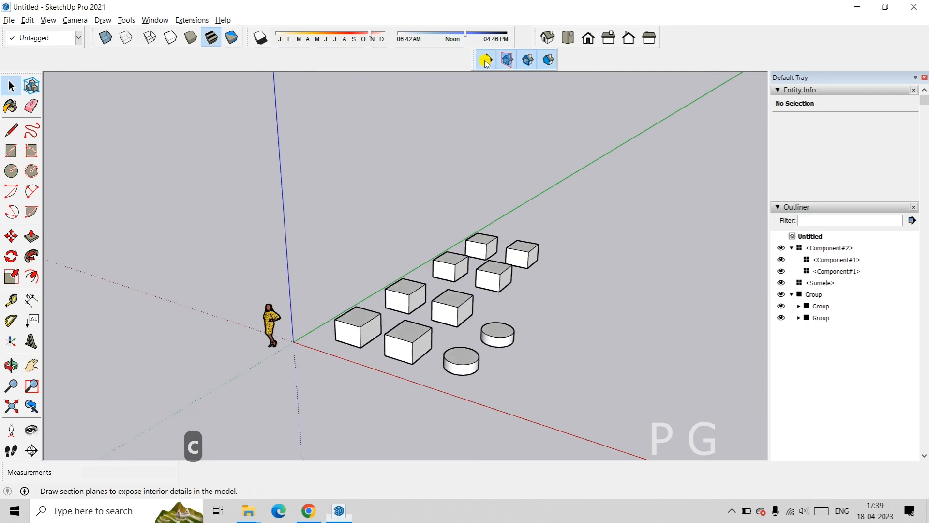
{"action": "left_click", "coordinate": [540, 246]}
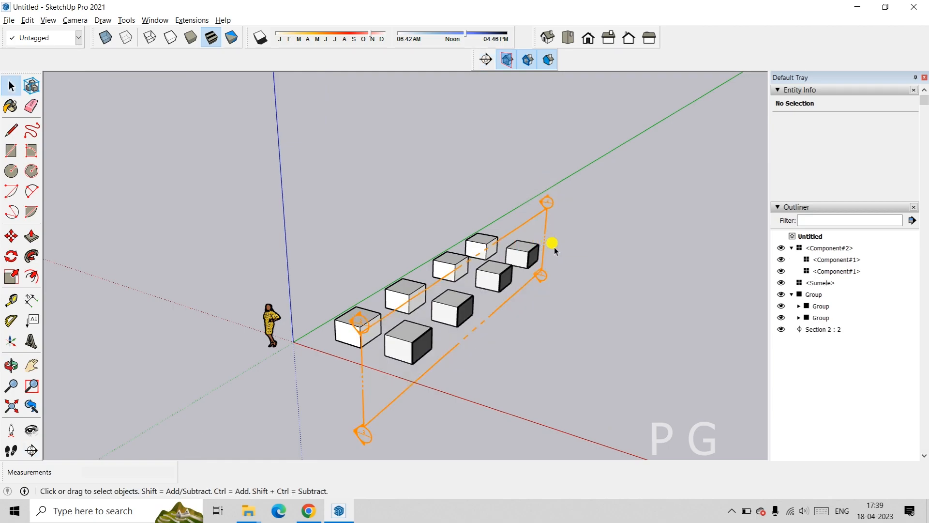
{"action": "left_click", "coordinate": [781, 330]}
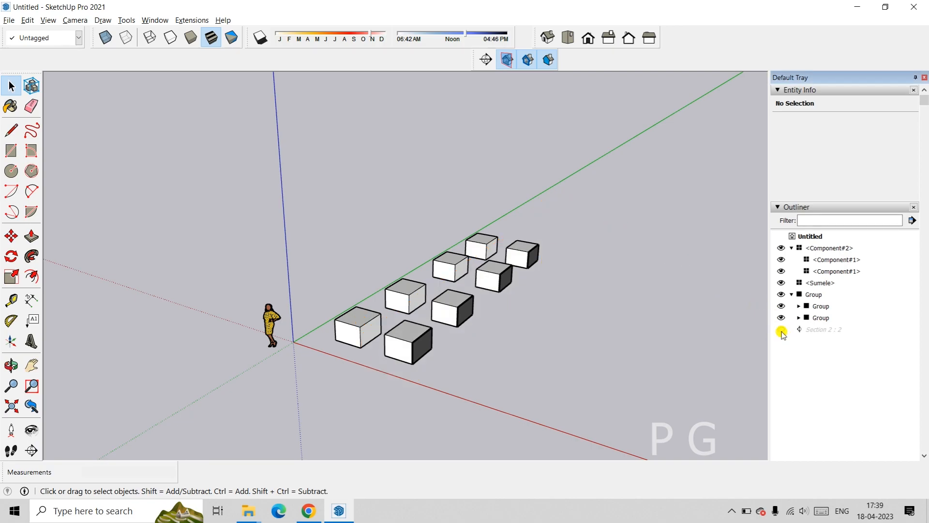
{"action": "left_click", "coordinate": [782, 331]}
Move the section plane about 545 cm outward from the boxes, past the cylinders
{"action": "left_click", "coordinate": [11, 236]}
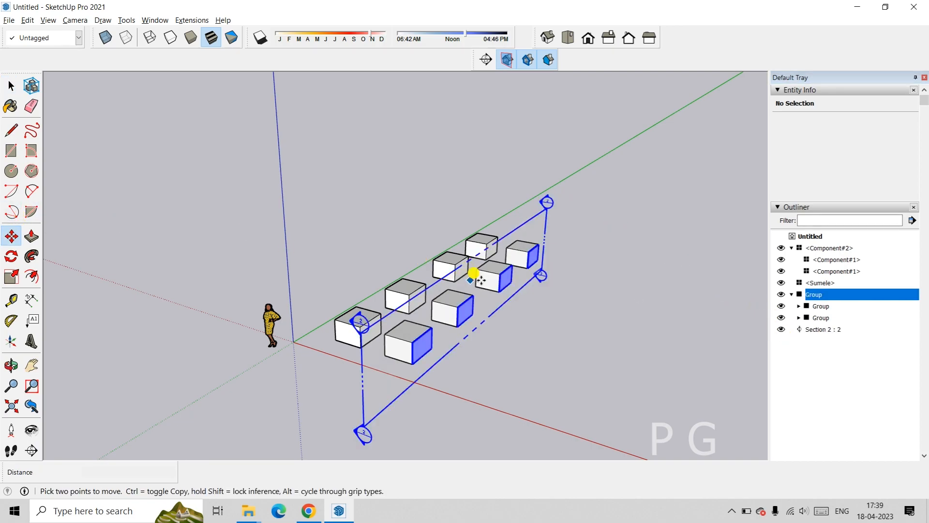
{"action": "left_click", "coordinate": [542, 276]}
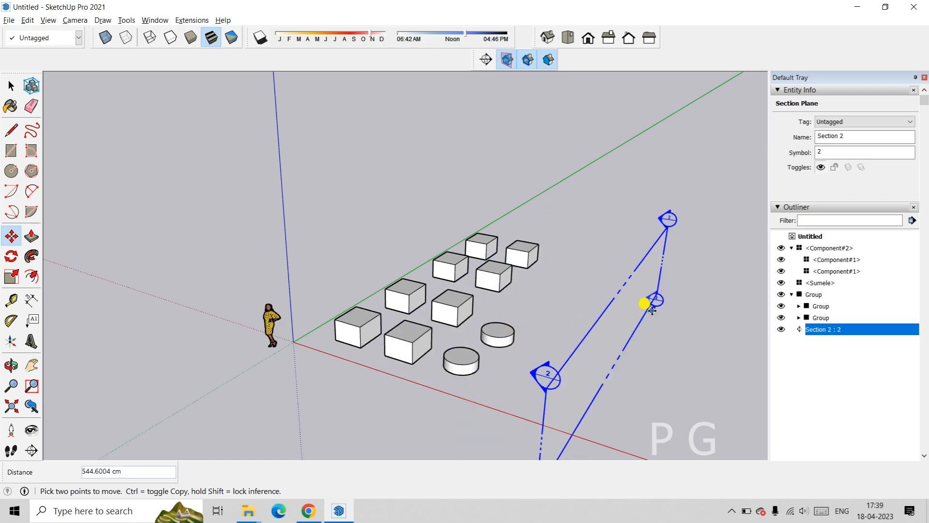
{"action": "left_click", "coordinate": [652, 310]}
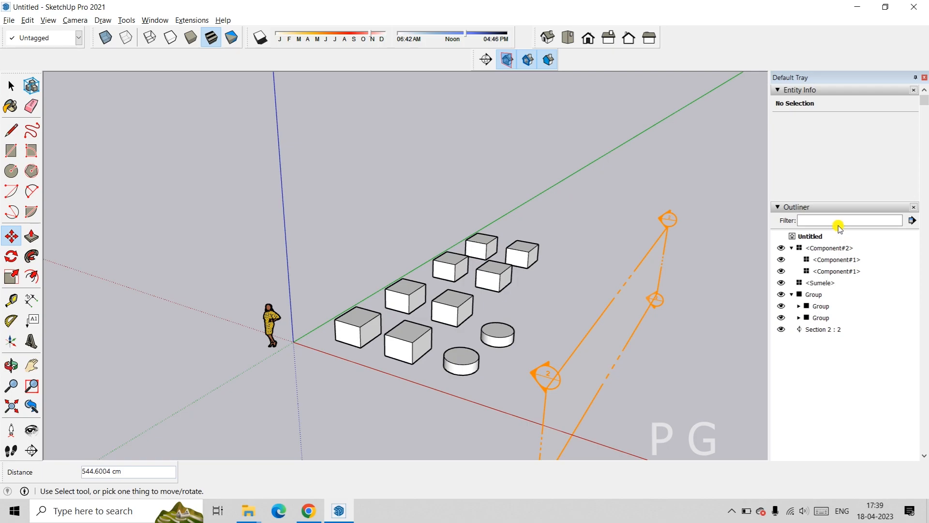
Filter the Outliner entries by BOX
{"action": "left_click", "coordinate": [834, 221]}
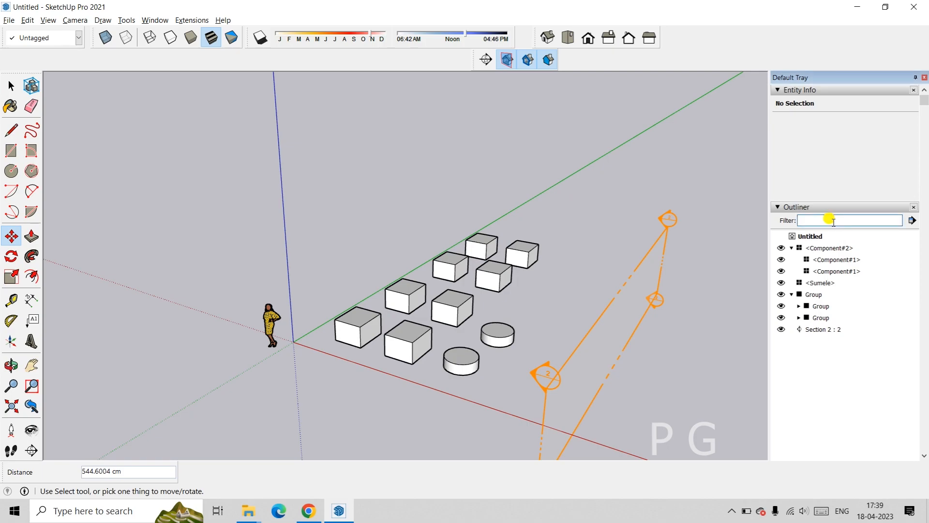
{"action": "type", "text": "BOX"}
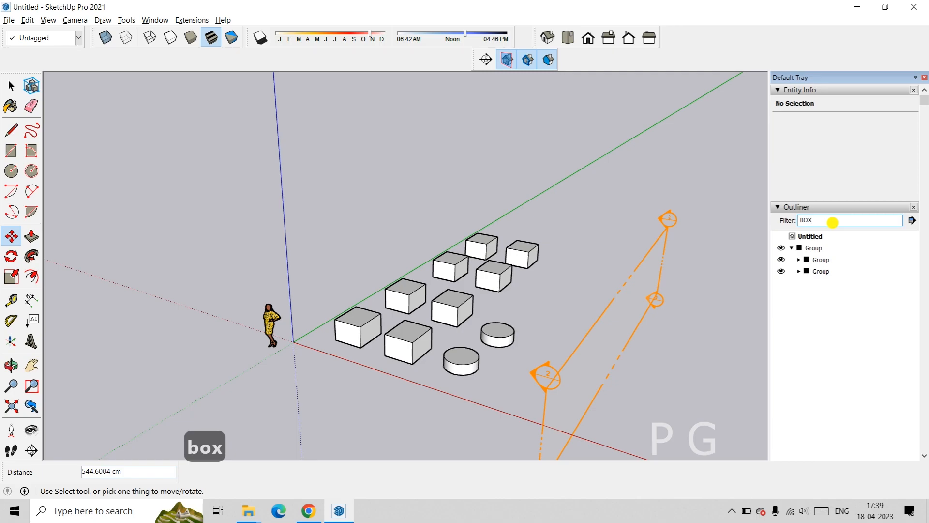
{"action": "key", "text": "Return"}
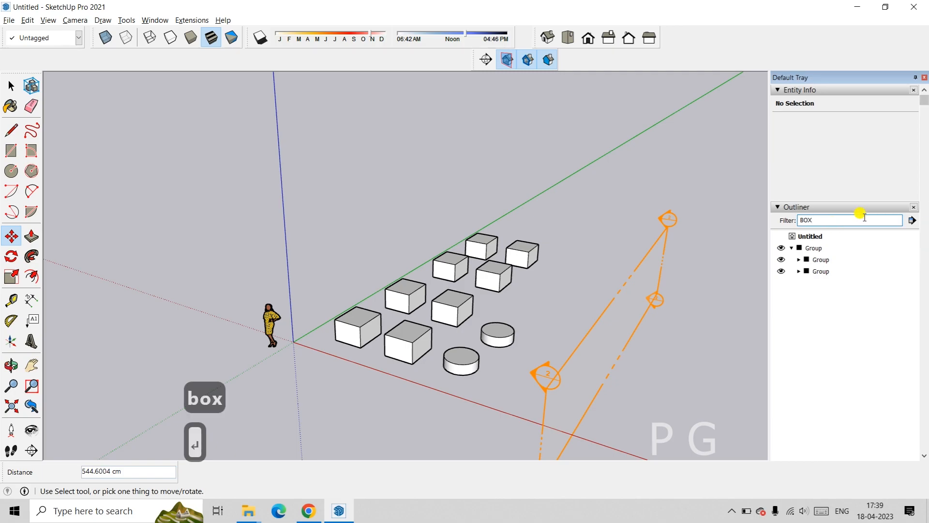
Expand all nested levels of the filtered Outliner list and collapse them all again
{"action": "left_click", "coordinate": [915, 221]}
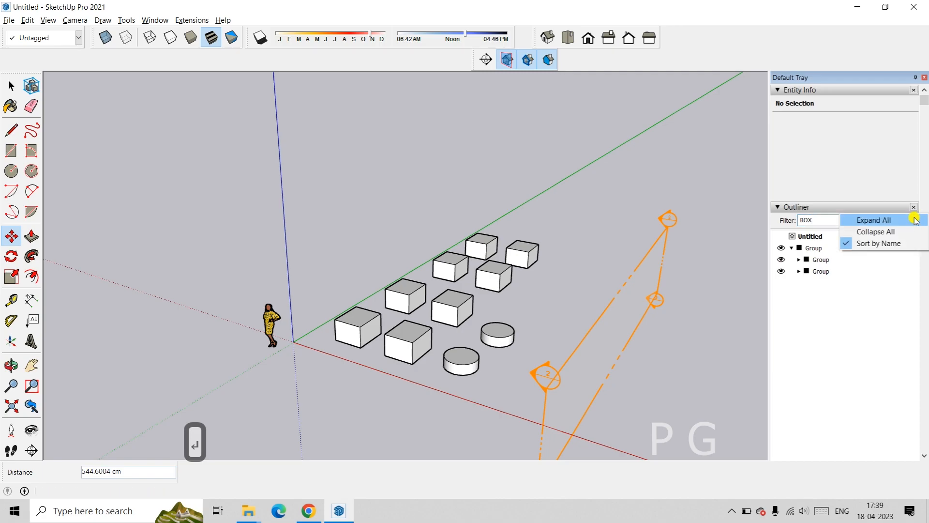
{"action": "left_click", "coordinate": [880, 218]}
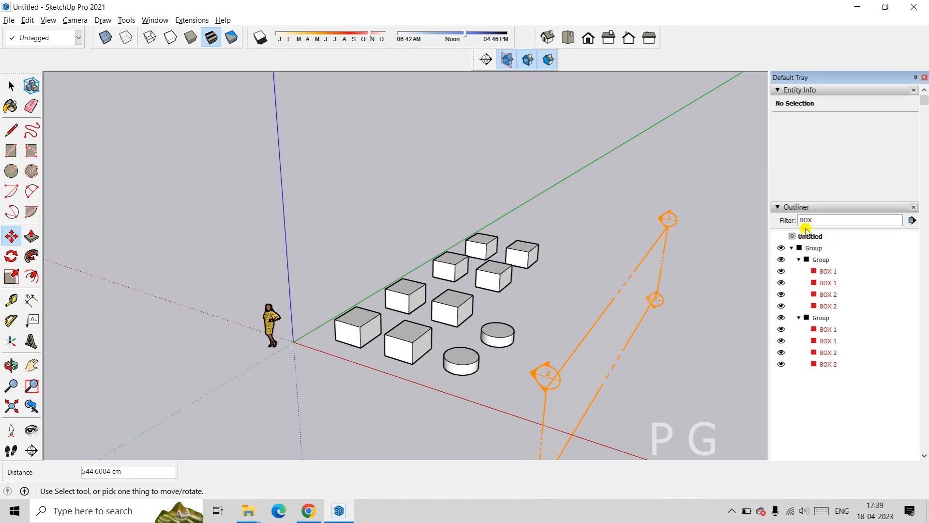
{"action": "left_click", "coordinate": [913, 221]}
{"action": "left_click", "coordinate": [885, 232]}
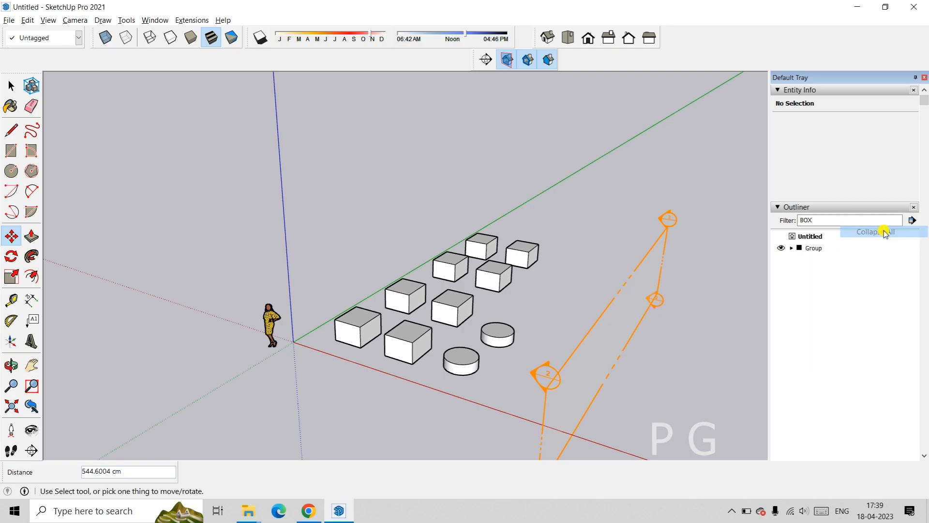
Turn off sorting by name in the Outliner and expand all entries
{"action": "left_click", "coordinate": [914, 222]}
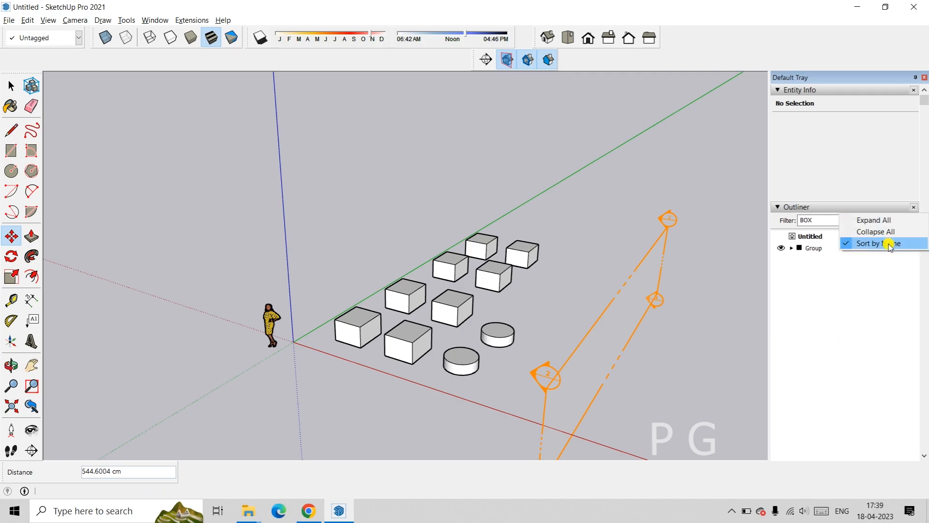
{"action": "left_click", "coordinate": [890, 243]}
{"action": "left_click", "coordinate": [913, 220]}
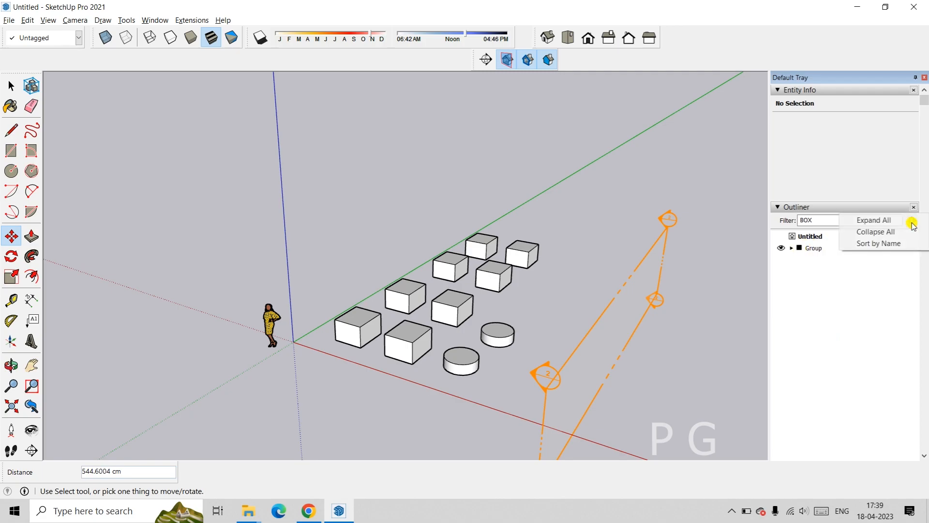
{"action": "left_click", "coordinate": [884, 221]}
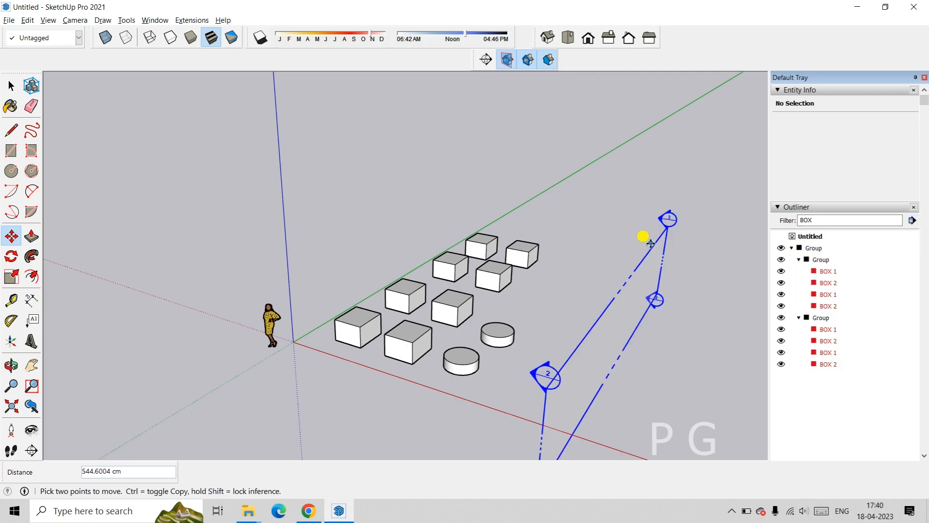
Collapse and re-expand the top-level Group entry, close the group's editing context and select the human figure
{"action": "scroll", "coordinate": [639, 230], "scroll_direction": "down", "scroll_amount": 1}
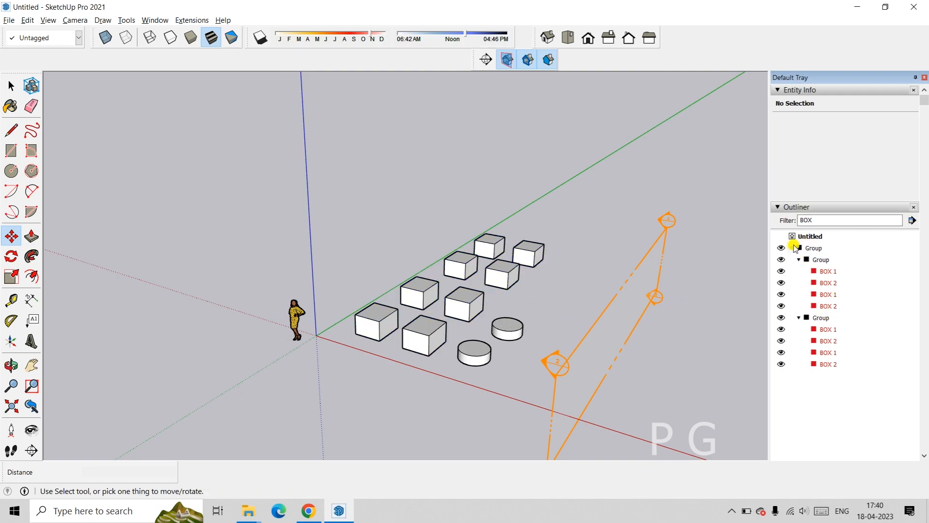
{"action": "double_click", "coordinate": [793, 247]}
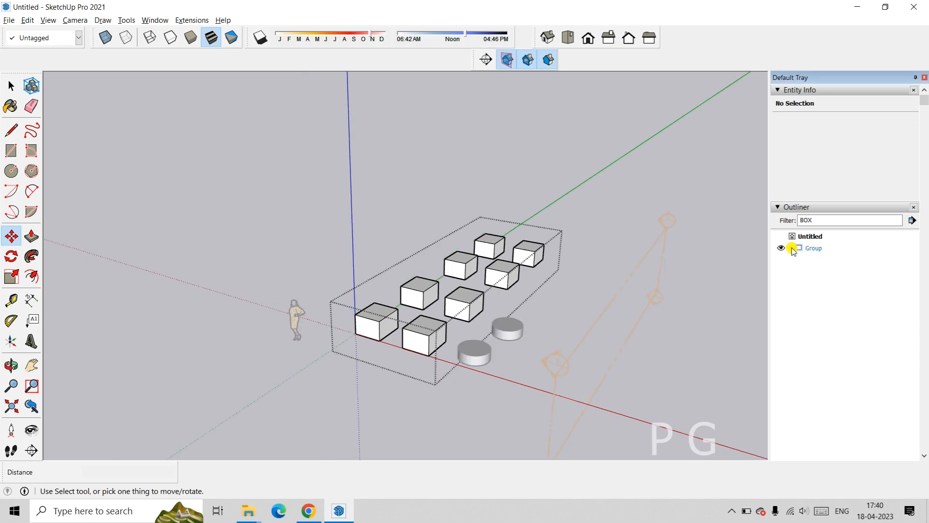
{"action": "left_click", "coordinate": [791, 247]}
{"action": "key", "text": "space"}
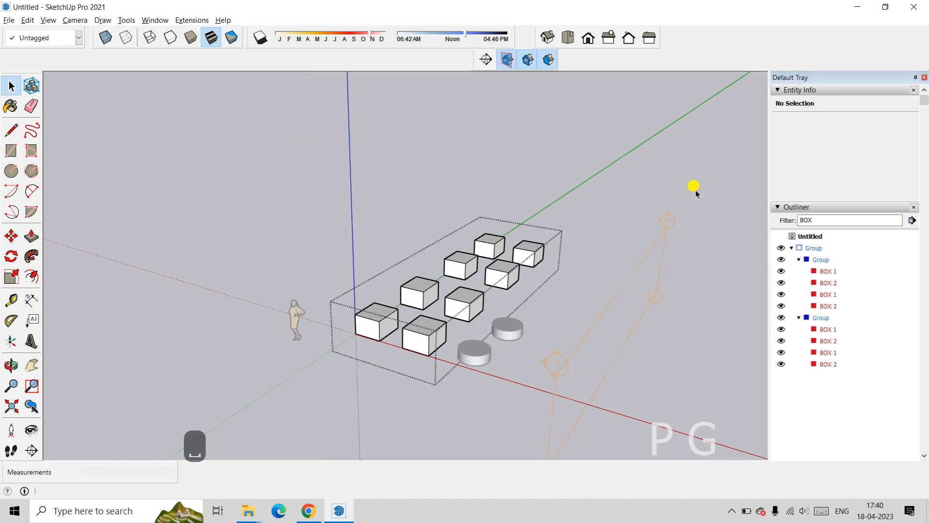
{"action": "left_click", "coordinate": [698, 181]}
{"action": "left_click", "coordinate": [297, 322]}
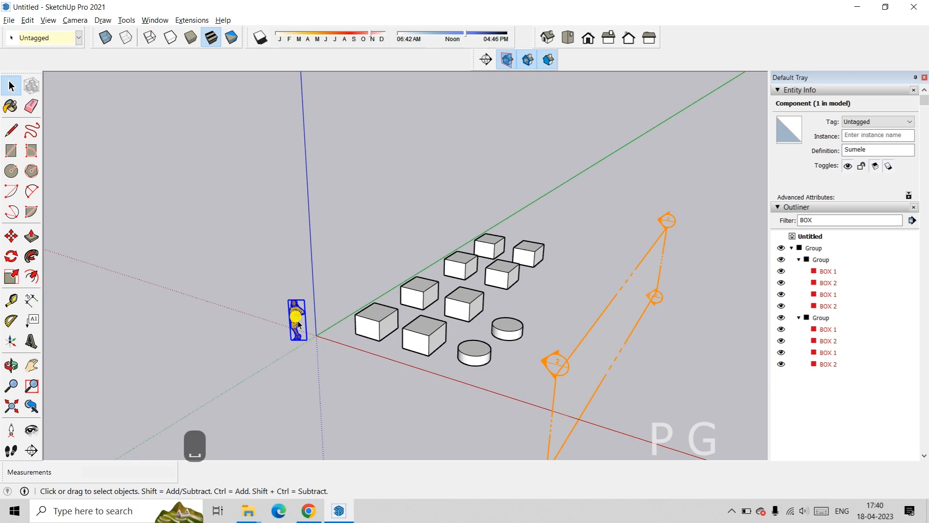
Clear the BOX filter to list every Outliner entry and deselect the human figure
{"action": "left_click", "coordinate": [817, 220]}
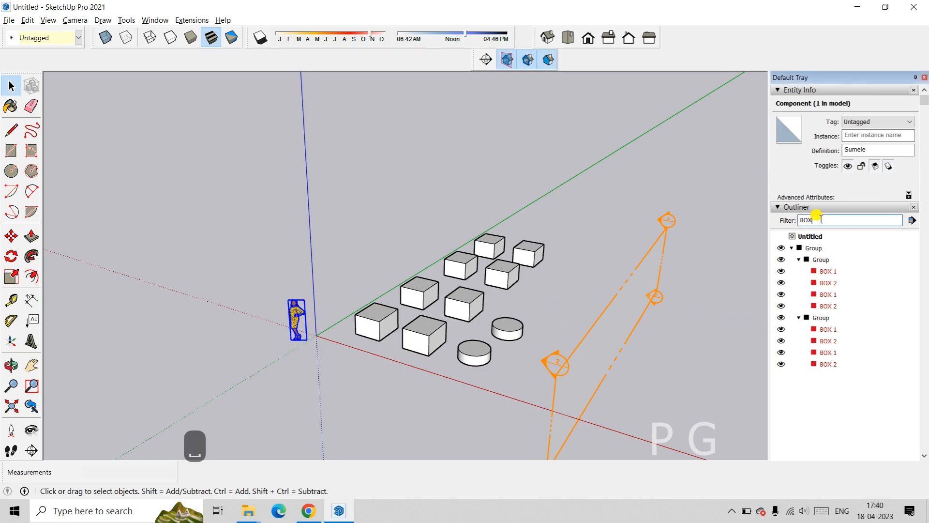
{"action": "key", "text": "BackSpace"}
{"action": "key", "text": "BackSpace"}
{"action": "key", "text": "BackSpace"}
{"action": "key", "text": "BackSpace"}
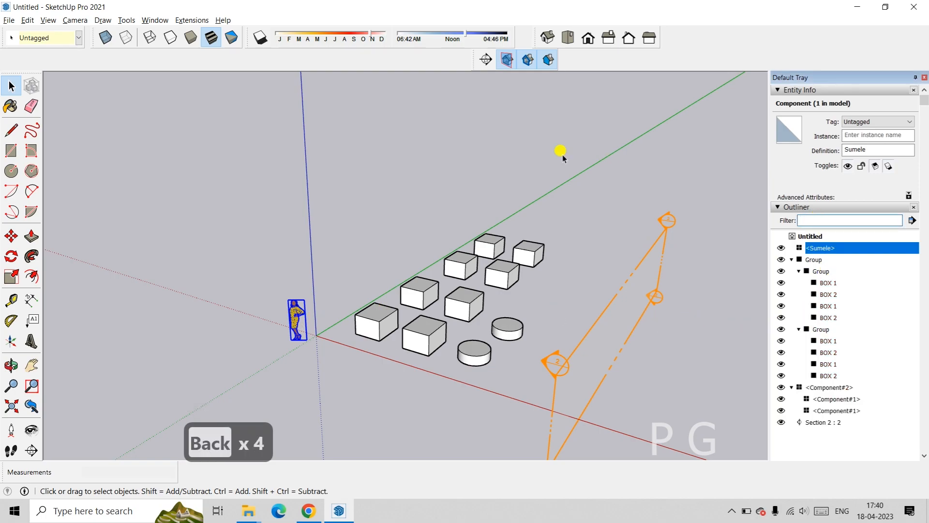
{"action": "left_click", "coordinate": [750, 172]}
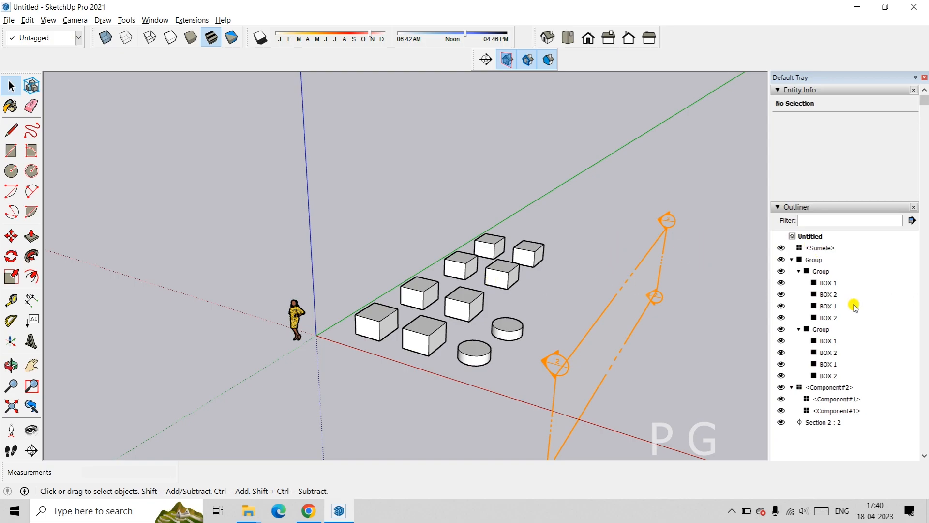
Check which box the first BOX 2 entry selects, leave the group and review the Outliner's list options without changing them
{"action": "left_click", "coordinate": [829, 294]}
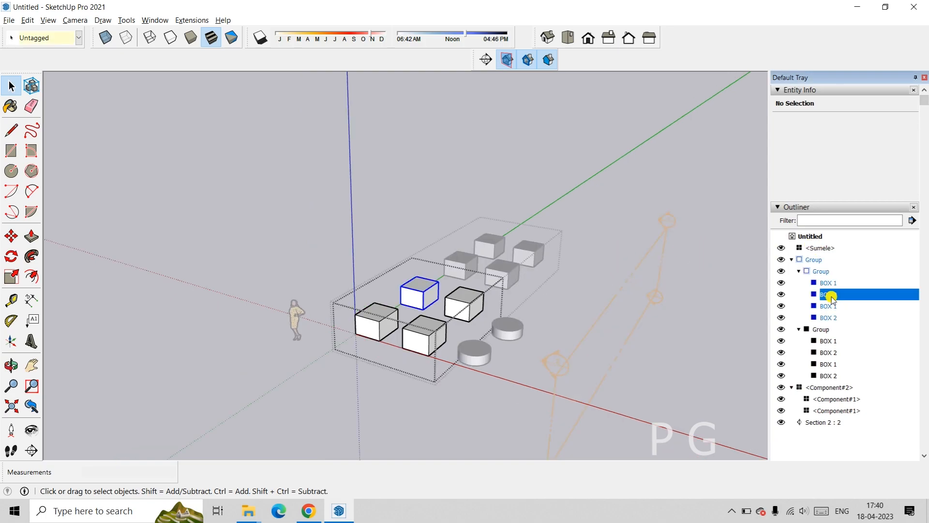
{"action": "left_click", "coordinate": [699, 231]}
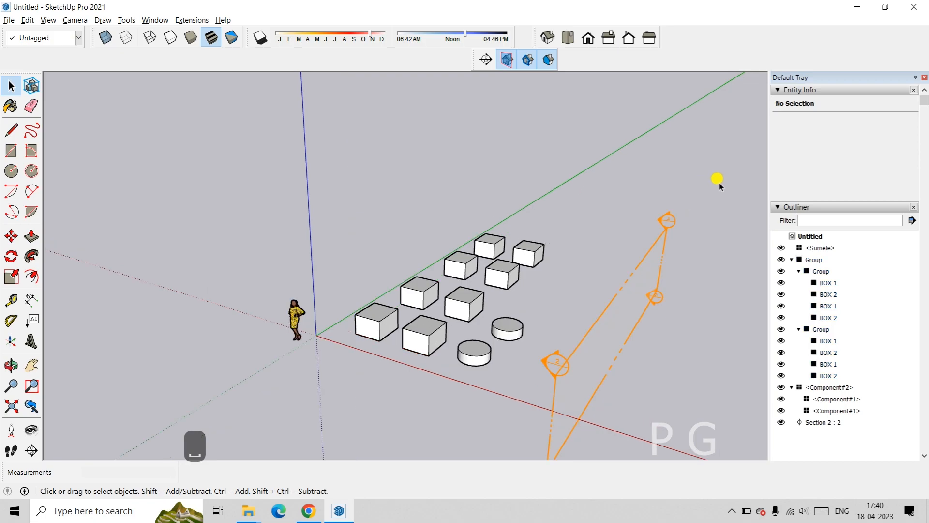
{"action": "left_click", "coordinate": [912, 220]}
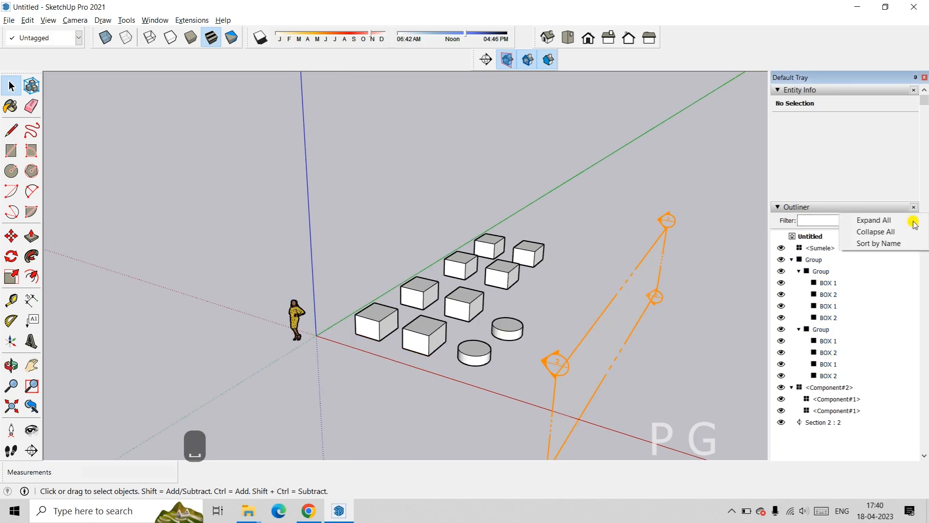
{"action": "left_click", "coordinate": [916, 271]}
{"action": "left_click", "coordinate": [707, 180]}
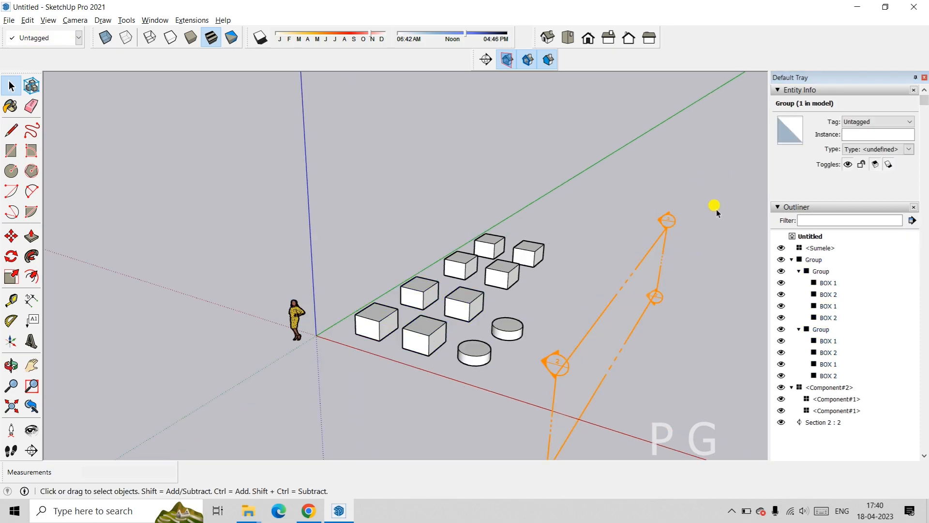